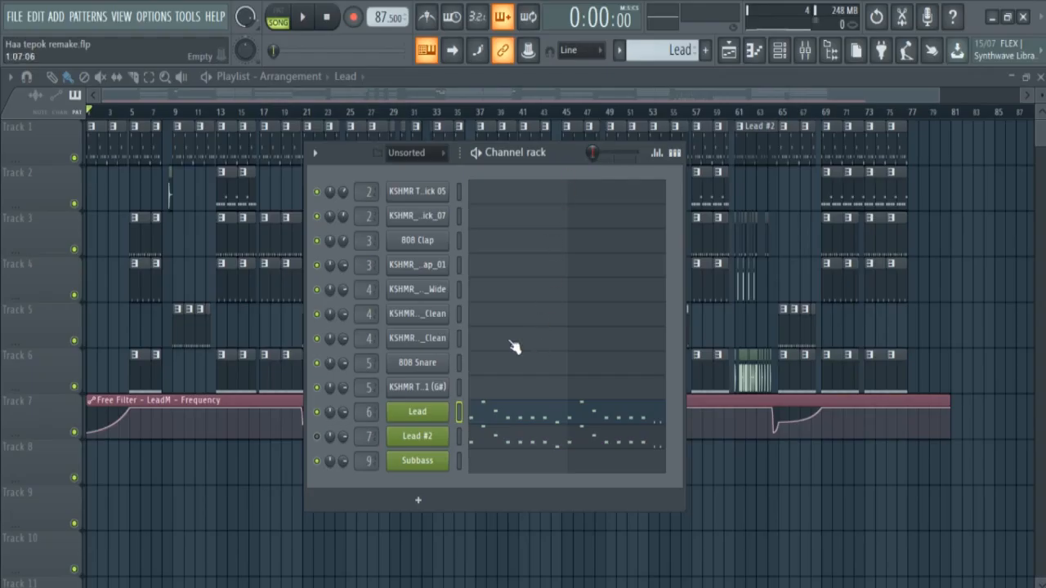
Open the Lead channel's Sylenth1 instrument and play the Lead pattern to hear its sound.
{"action": "left_click", "coordinate": [420, 416]}
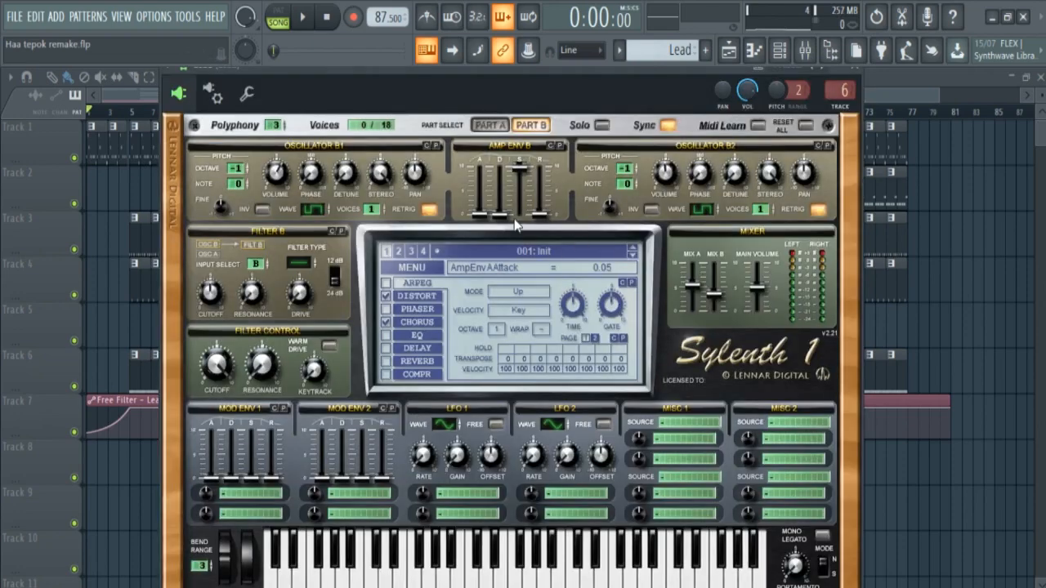
{"action": "key", "text": "space"}
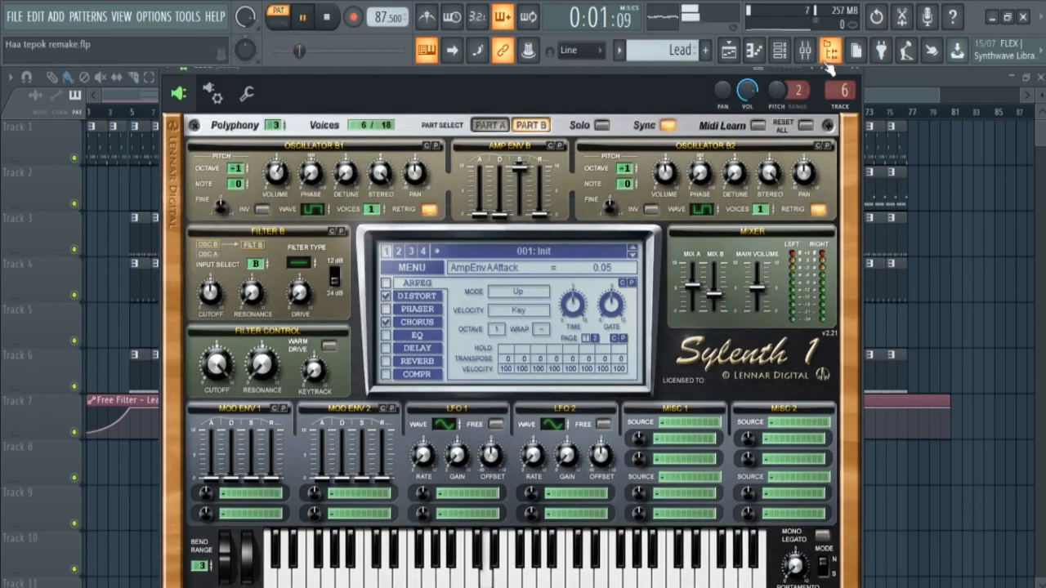
{"action": "left_click", "coordinate": [830, 51]}
{"action": "key", "text": "space"}
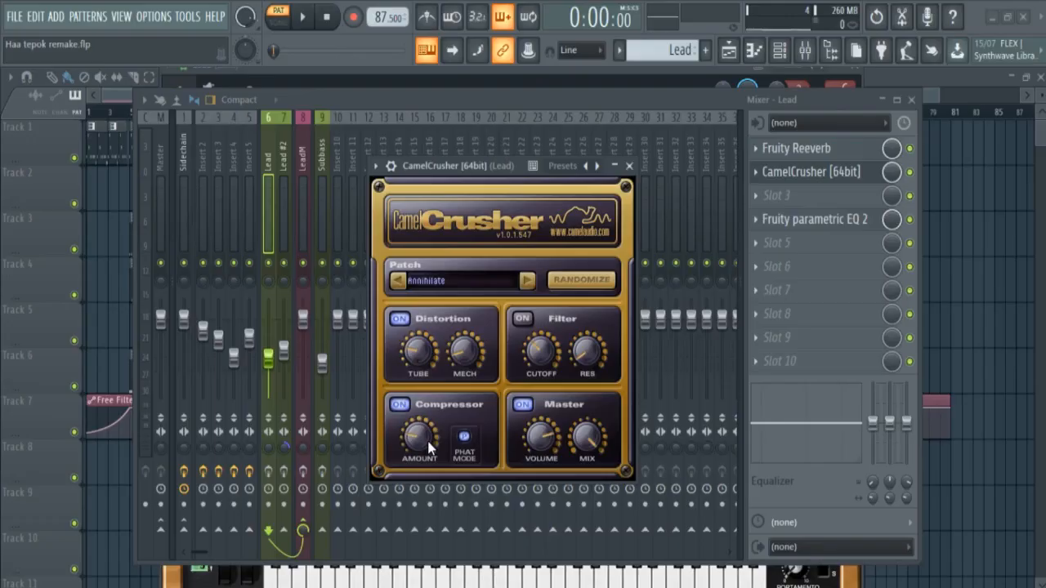
Open the Fruity Reeverb on the Lead mixer track and fine-tune its knobs, with the decay at 1.5 sec.
{"action": "left_click", "coordinate": [845, 154]}
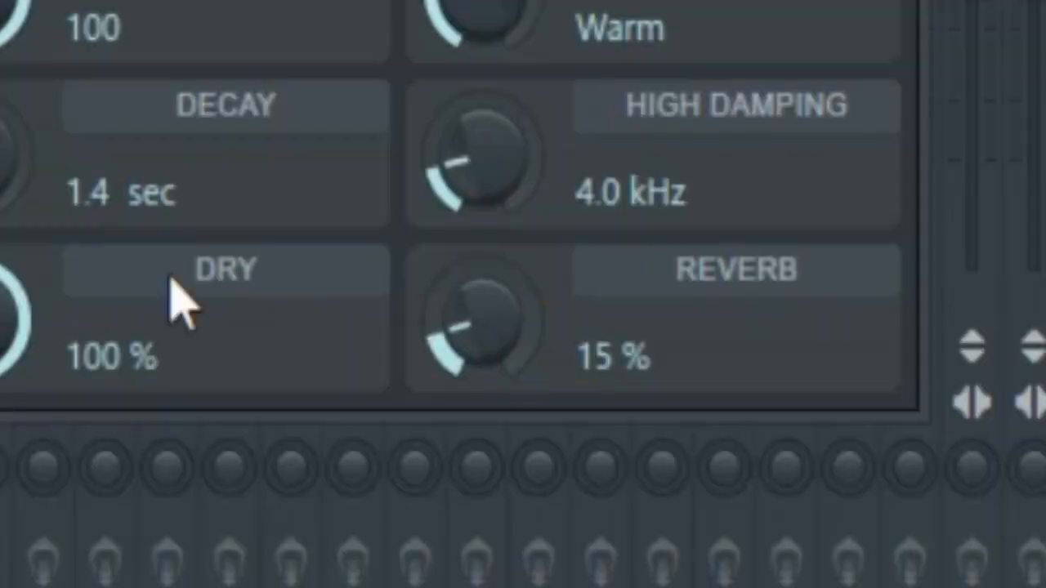
{"action": "left_click_drag", "start_coordinate": [454, 379], "coordinate": [455, 334]}
{"action": "left_click_drag", "start_coordinate": [488, 23], "coordinate": [489, 18]}
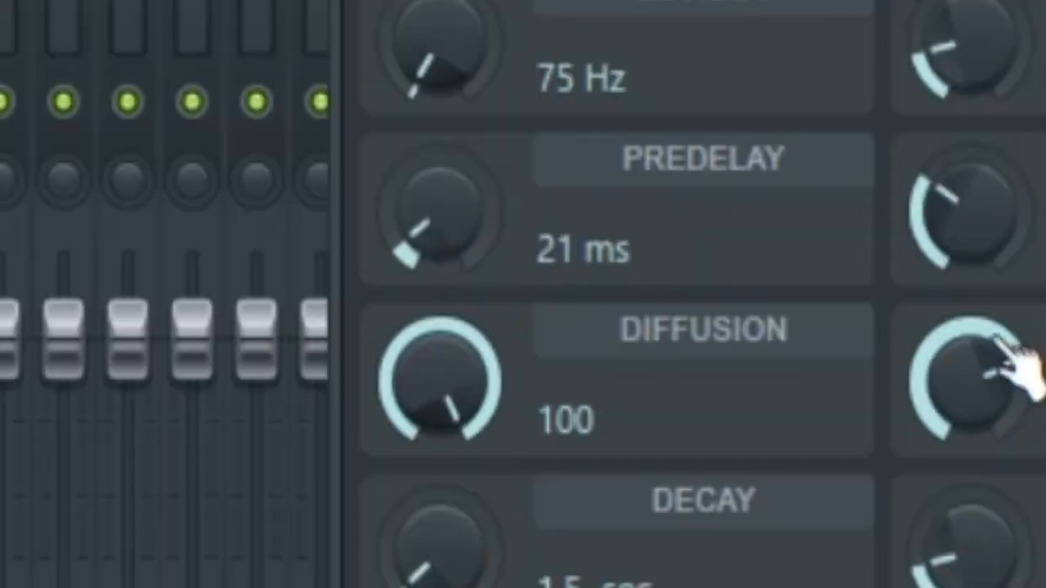
{"action": "left_click_drag", "start_coordinate": [962, 240], "coordinate": [963, 244]}
{"action": "left_click_drag", "start_coordinate": [489, 367], "coordinate": [488, 366]}
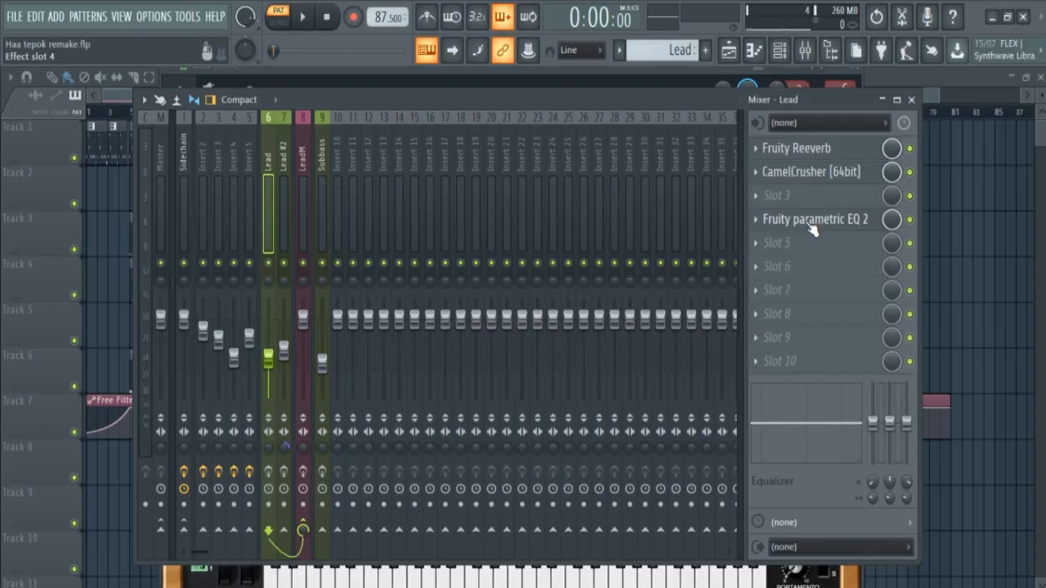
On the Lead track's Fruity parametric EQ 2, nudge the band 1 low cut and lower band 7, and play the pattern.
{"action": "left_click", "coordinate": [814, 222]}
{"action": "left_click_drag", "start_coordinate": [447, 306], "coordinate": [586, 212]}
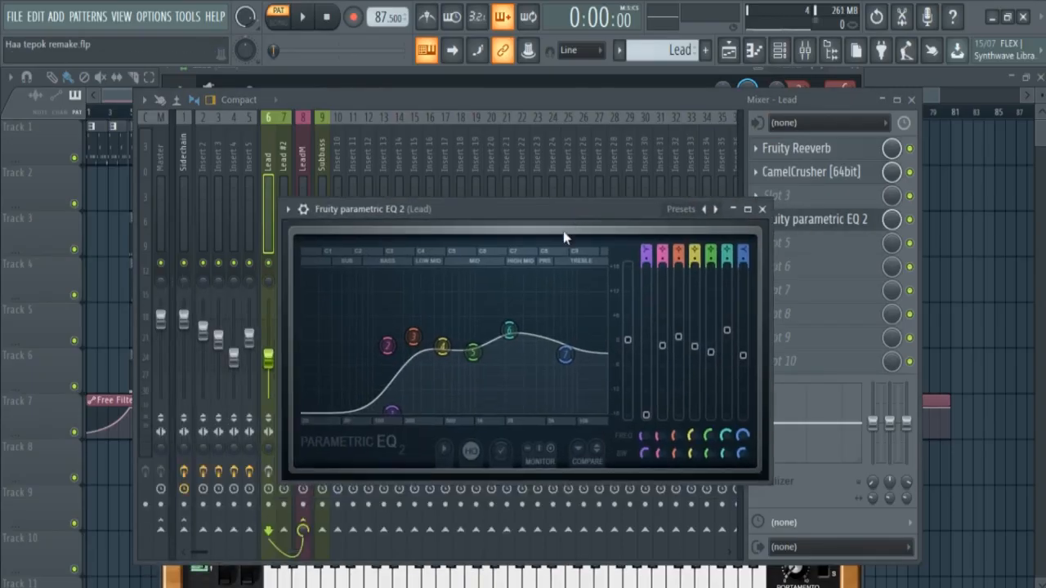
{"action": "left_click_drag", "start_coordinate": [450, 344], "coordinate": [449, 345]}
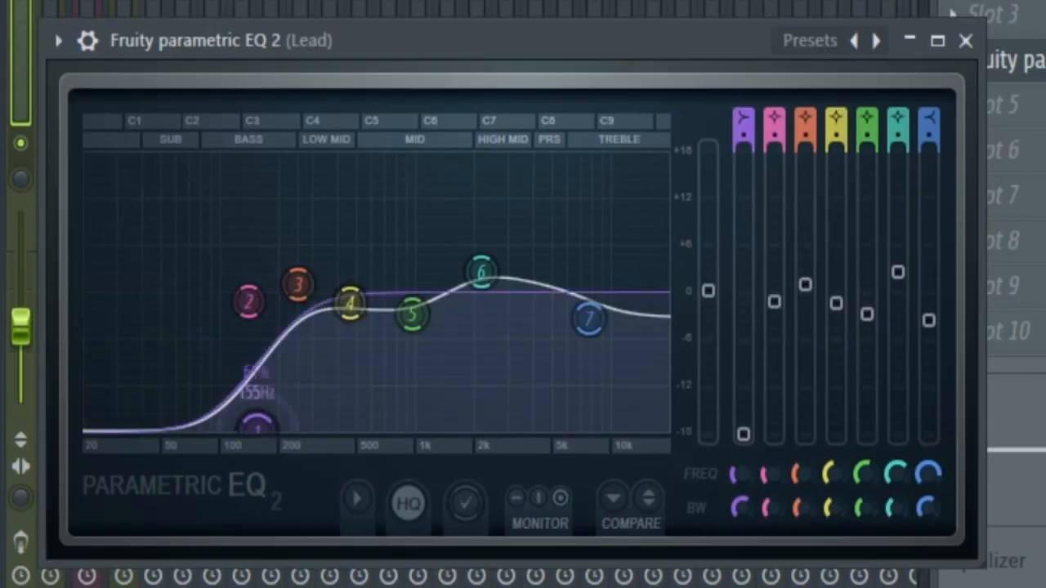
{"action": "left_click_drag", "start_coordinate": [256, 425], "coordinate": [263, 426]}
{"action": "left_click_drag", "start_coordinate": [588, 319], "coordinate": [588, 343]}
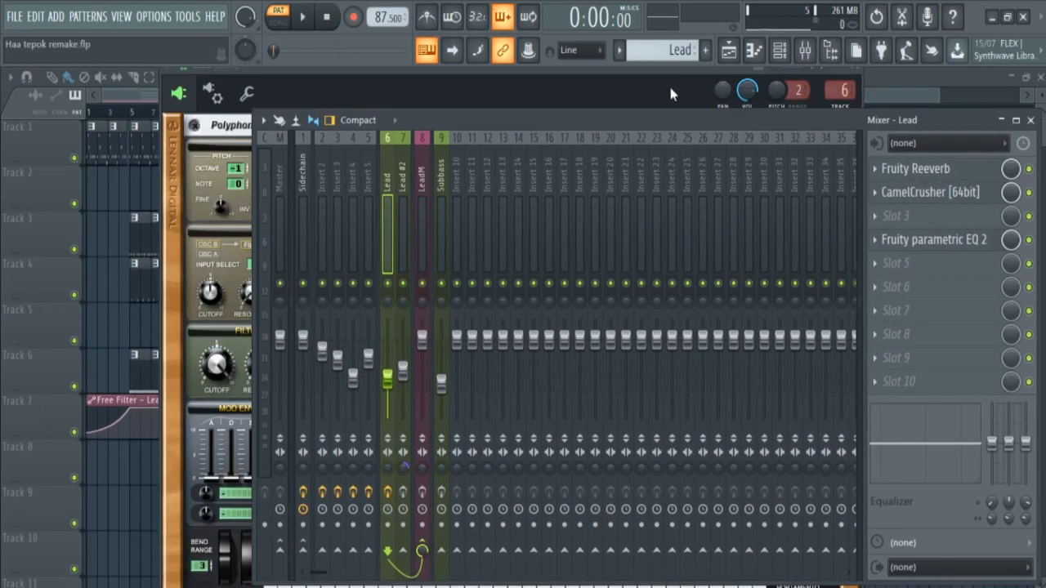
{"action": "key", "text": "space"}
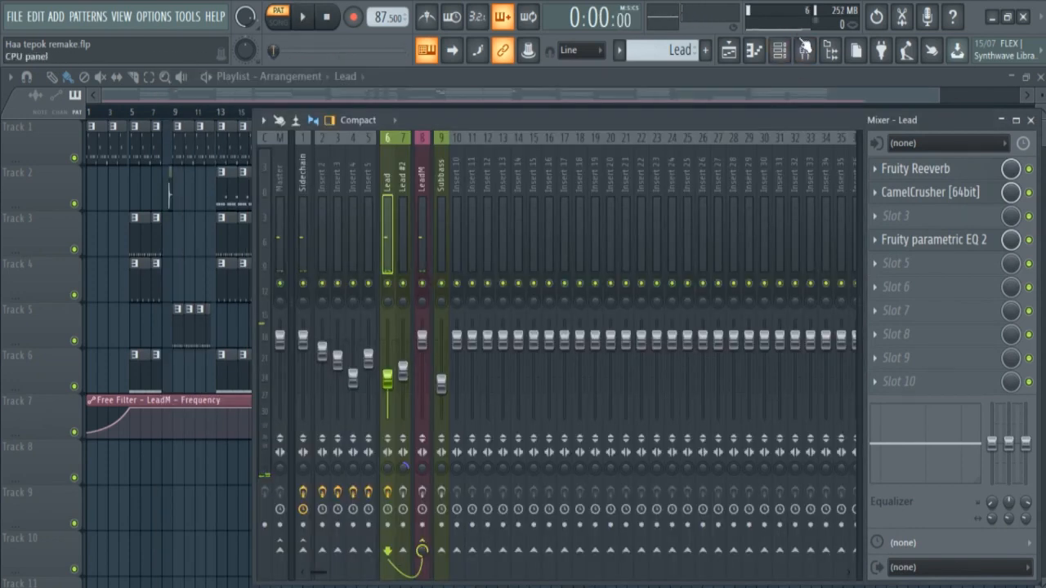
Open the Lead #2 channel's Nexus instrument and set its amp modifier release to about -83.
{"action": "left_click", "coordinate": [779, 51]}
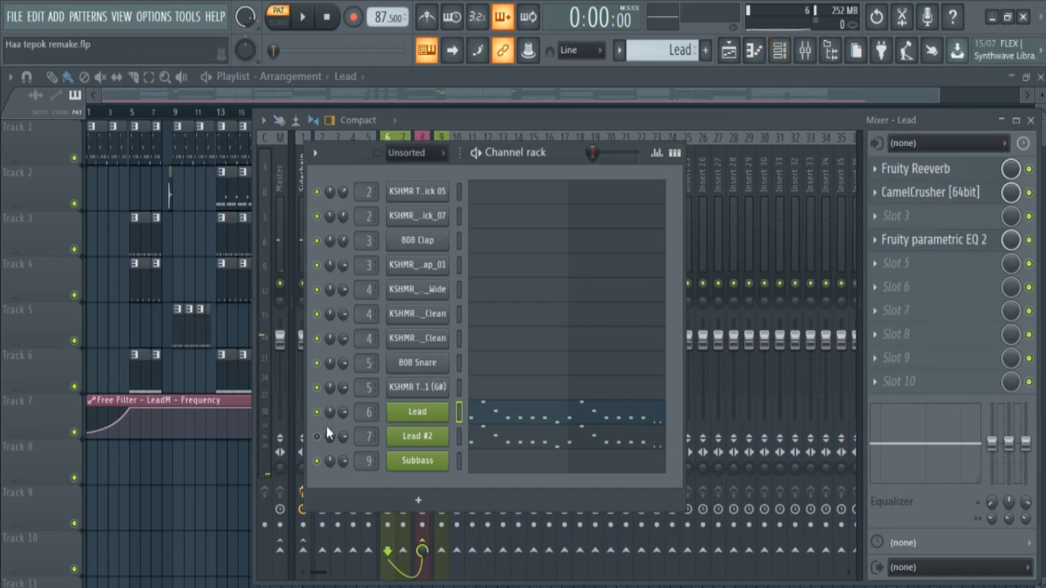
{"action": "left_click", "coordinate": [436, 445]}
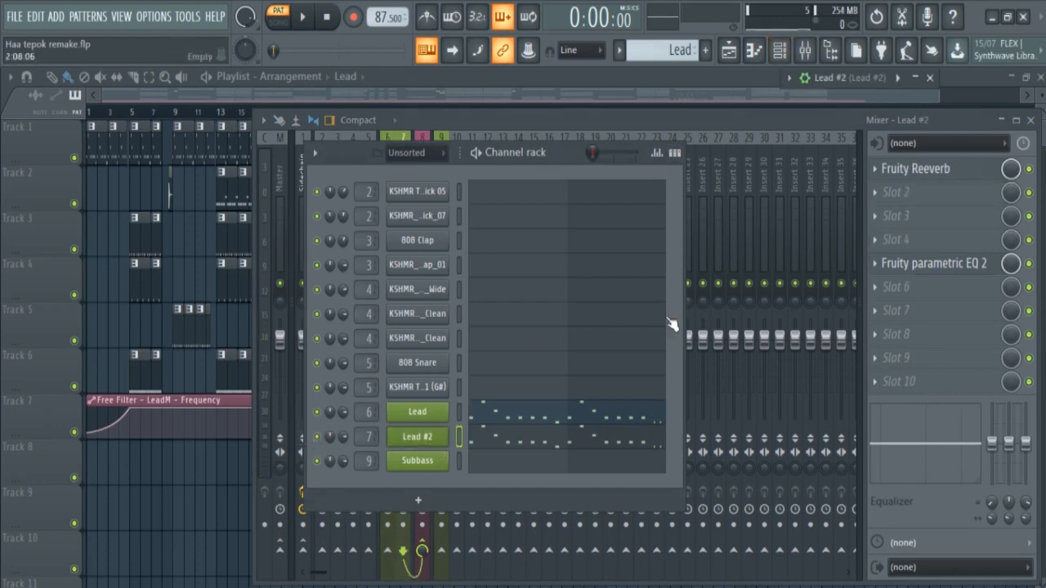
{"action": "left_click", "coordinate": [915, 78]}
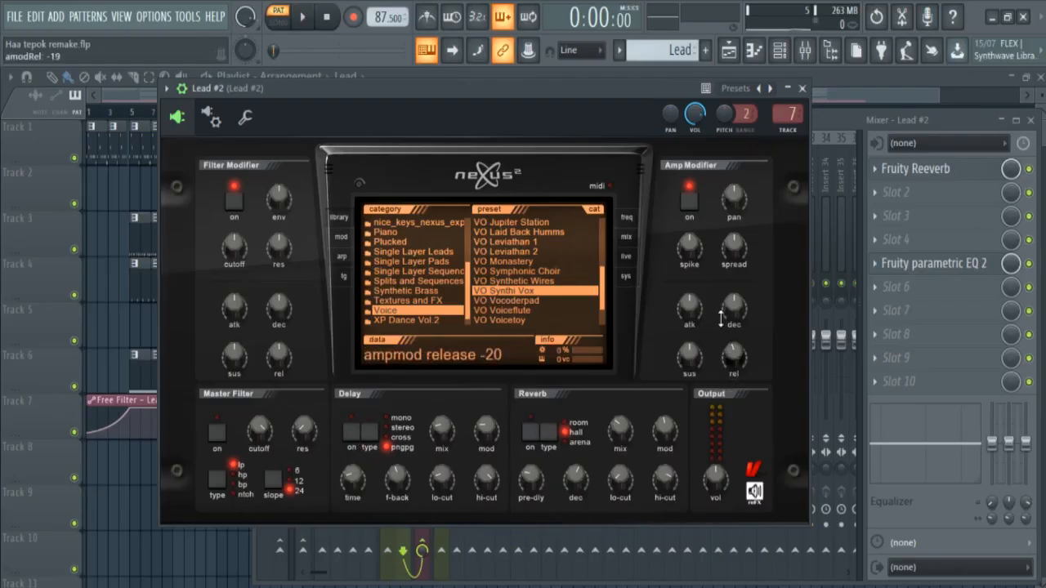
{"action": "left_click_drag", "start_coordinate": [717, 368], "coordinate": [728, 357]}
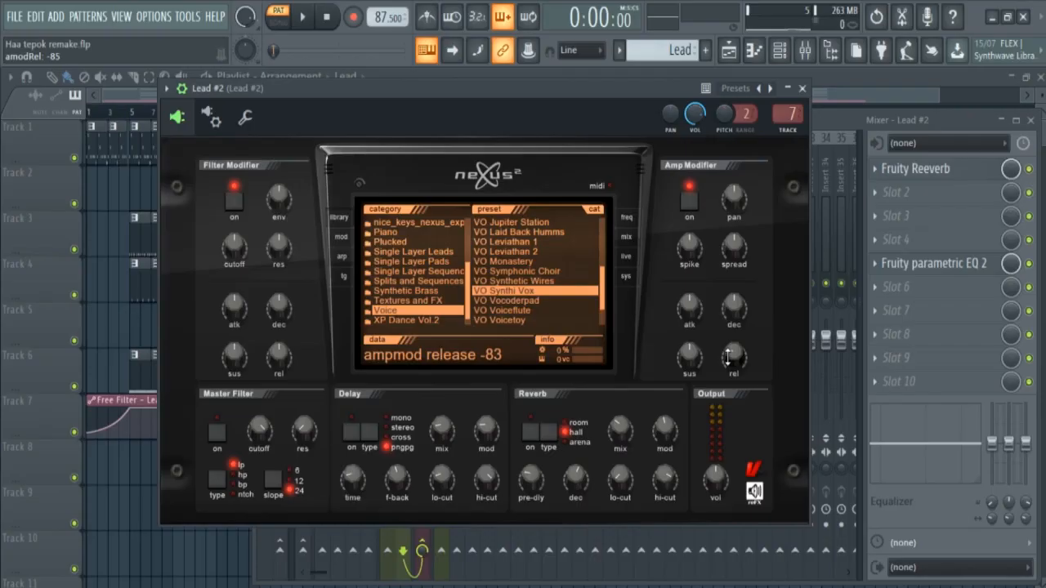
{"action": "left_click", "coordinate": [801, 88]}
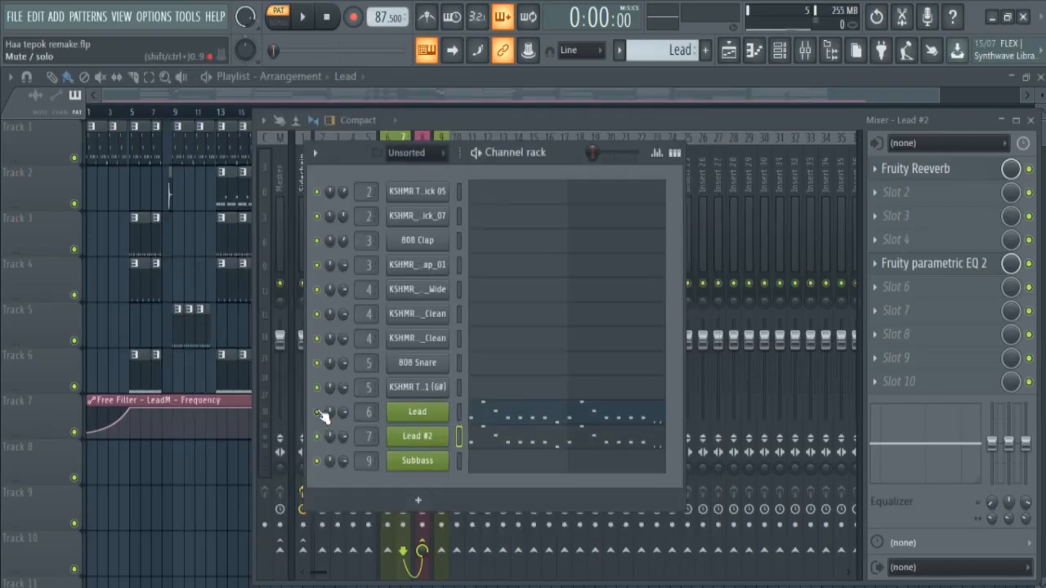
Reposition the mixer and play the pattern to hear the Lead #2 track on its own.
{"action": "left_click_drag", "start_coordinate": [544, 114], "coordinate": [511, 112]}
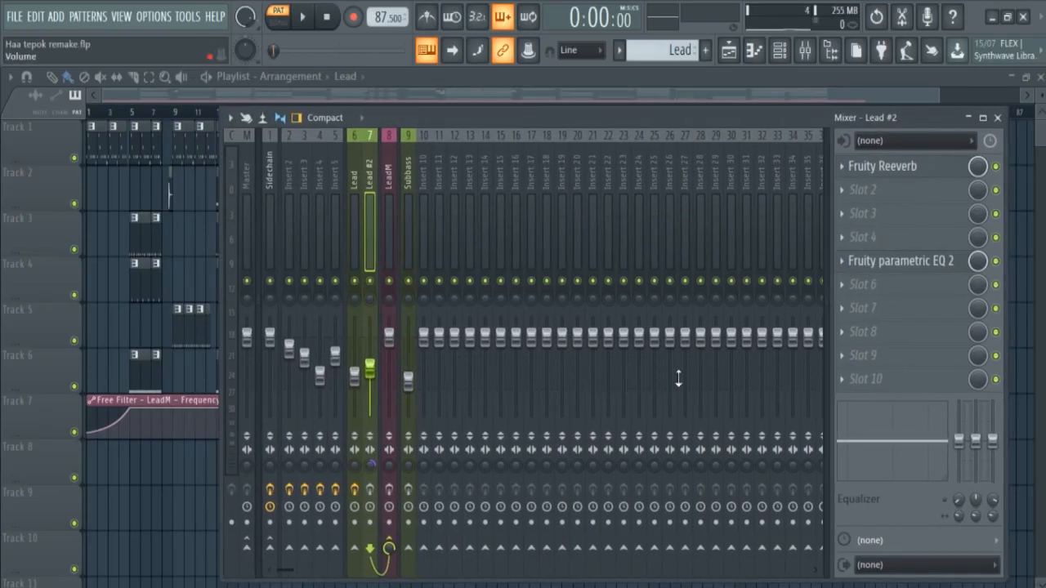
{"action": "key", "text": "space"}
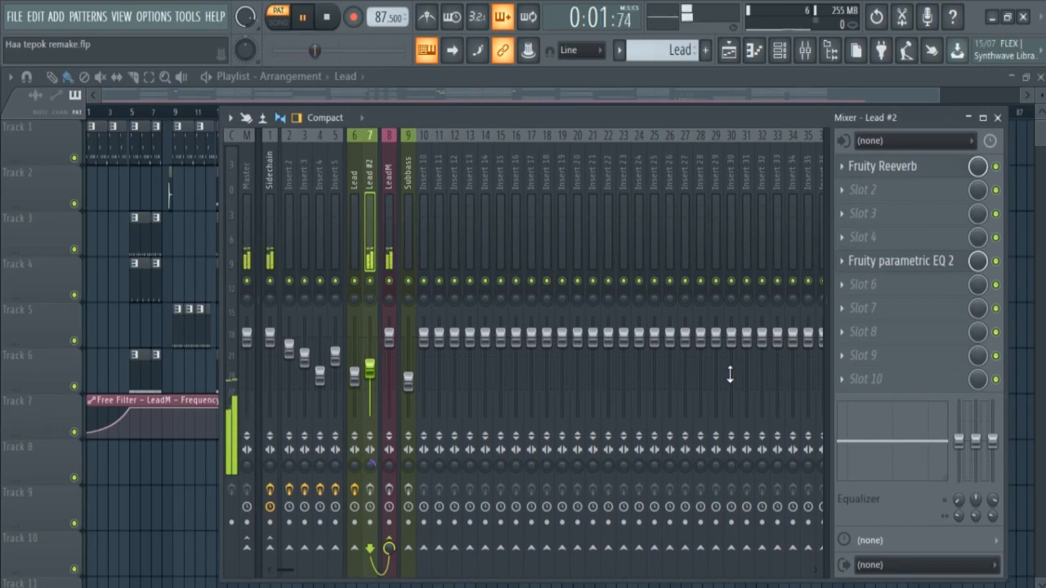
{"action": "key", "text": "space"}
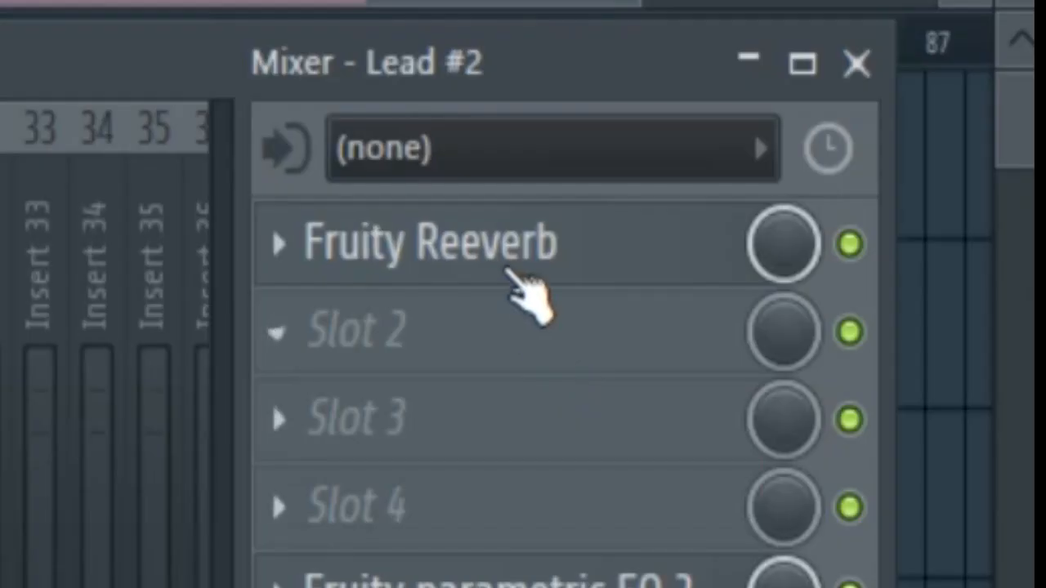
Adjust the Lead #2 track's reverb amount and nudge its parametric EQ 2 bands: band 1 to 169 Hz, plus bands 6 and 7.
{"action": "left_click", "coordinate": [904, 175]}
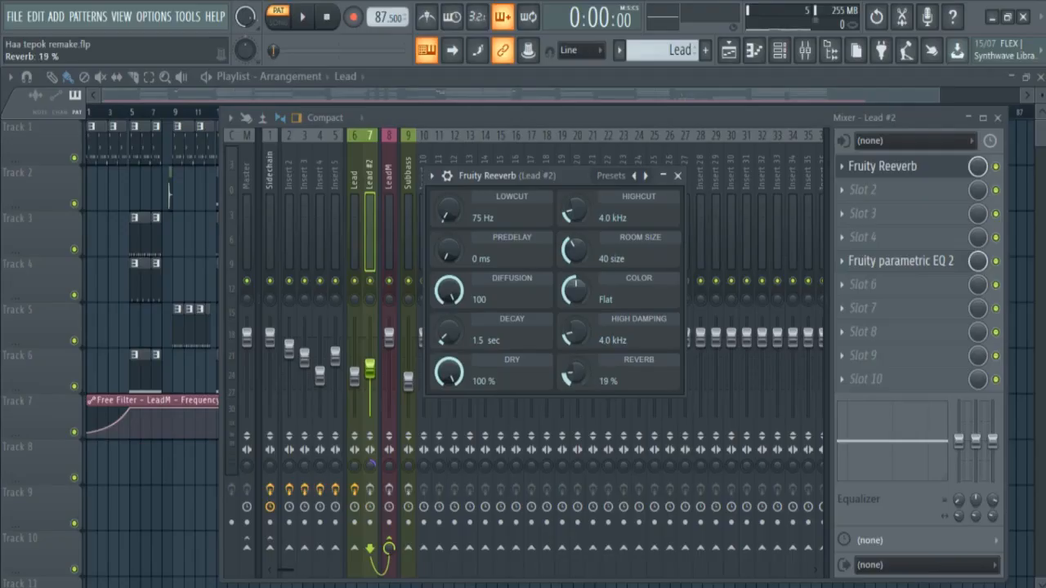
{"action": "left_click_drag", "start_coordinate": [574, 373], "coordinate": [573, 367]}
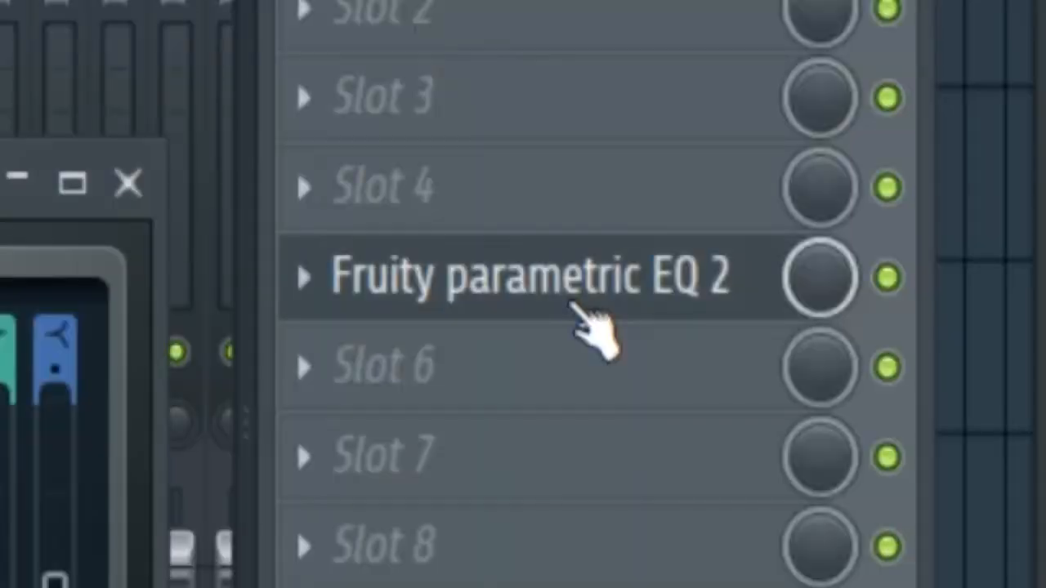
{"action": "left_click", "coordinate": [911, 270]}
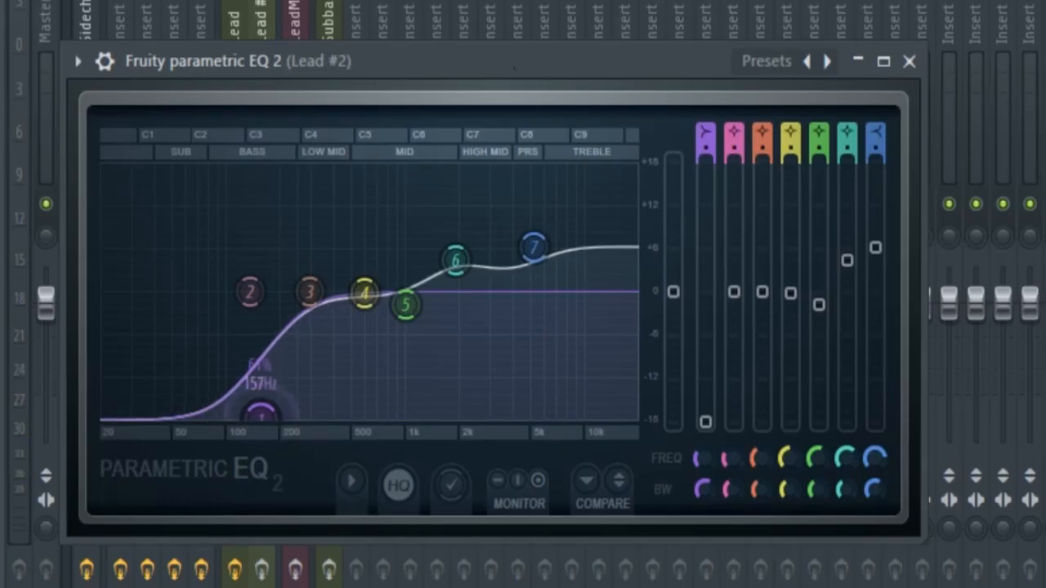
{"action": "left_click_drag", "start_coordinate": [264, 415], "coordinate": [267, 415]}
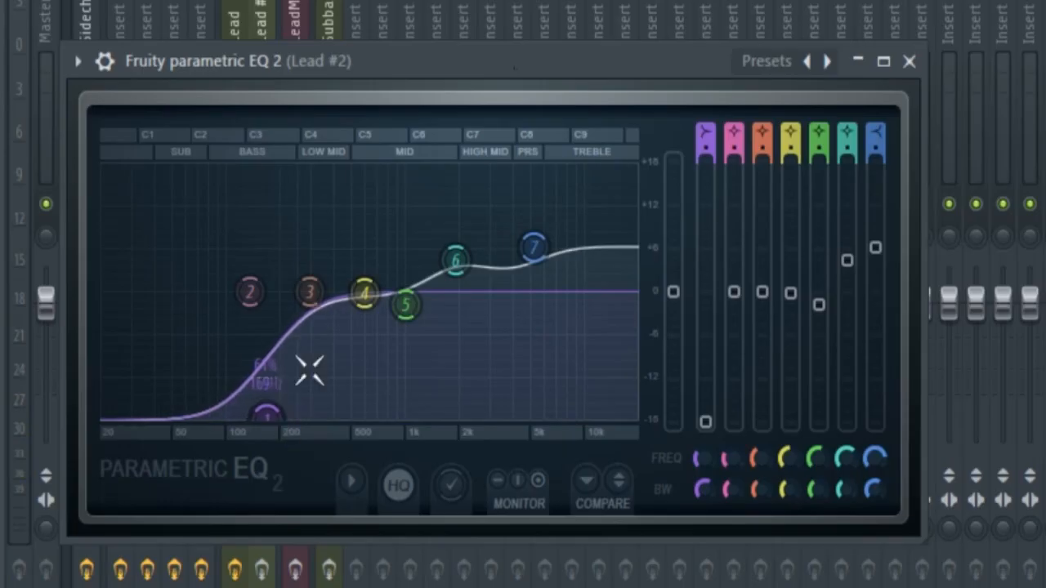
{"action": "left_click_drag", "start_coordinate": [456, 260], "coordinate": [458, 259]}
{"action": "left_click_drag", "start_coordinate": [533, 247], "coordinate": [533, 244]}
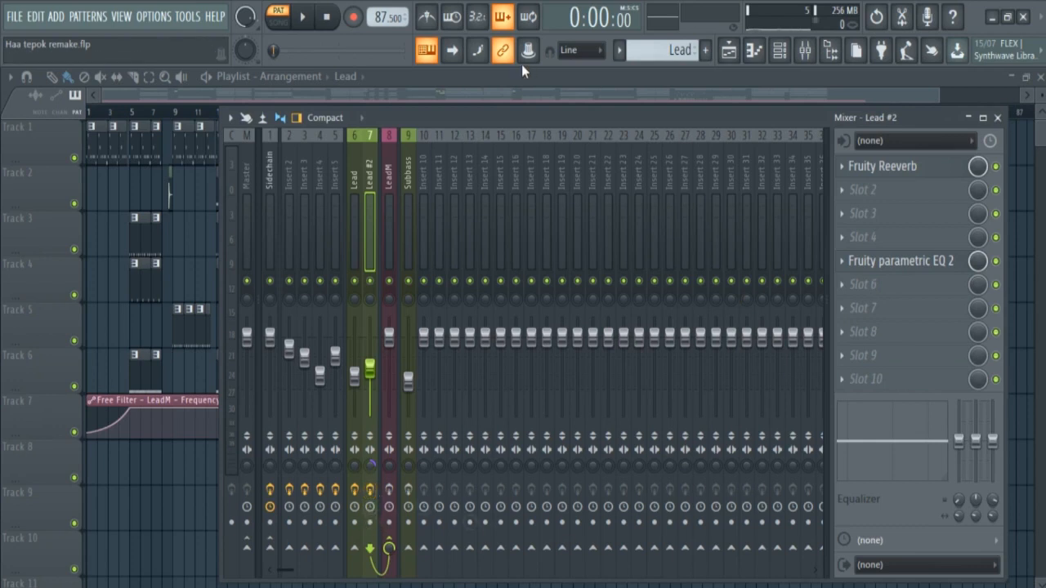
Play Lead #2 alone, and unmute the Lead channel in the channel rack to play both leads together.
{"action": "key", "text": "space"}
{"action": "key", "text": "space"}
{"action": "left_click", "coordinate": [779, 50]}
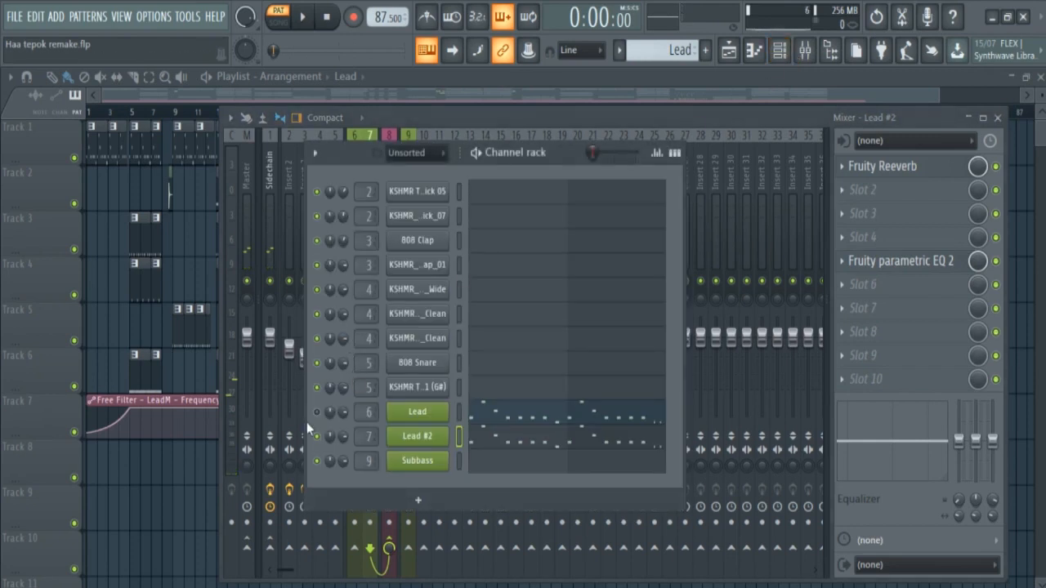
{"action": "left_click", "coordinate": [584, 120]}
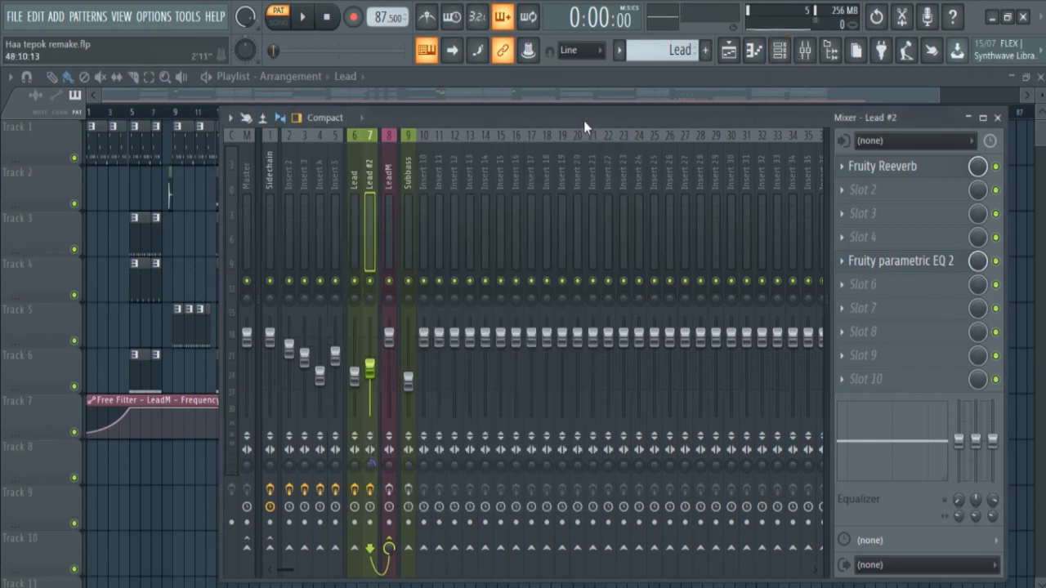
{"action": "key", "text": "space"}
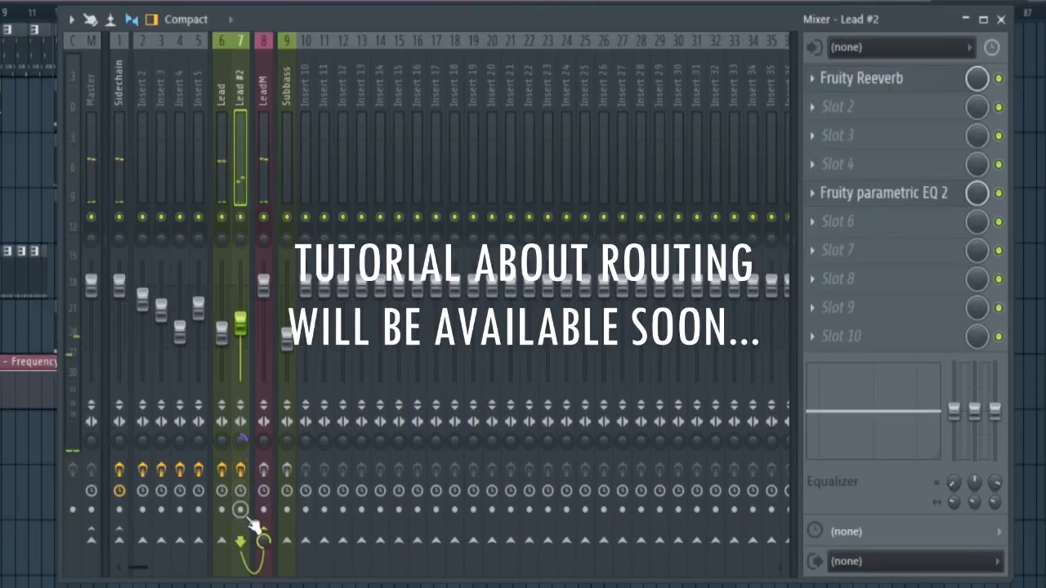
Examine the Lead, Lead #2, LeadM and empty insert tracks in the mixer to compare their effects and output routing.
{"action": "left_click", "coordinate": [216, 110]}
{"action": "left_click", "coordinate": [243, 111]}
{"action": "left_click", "coordinate": [361, 82]}
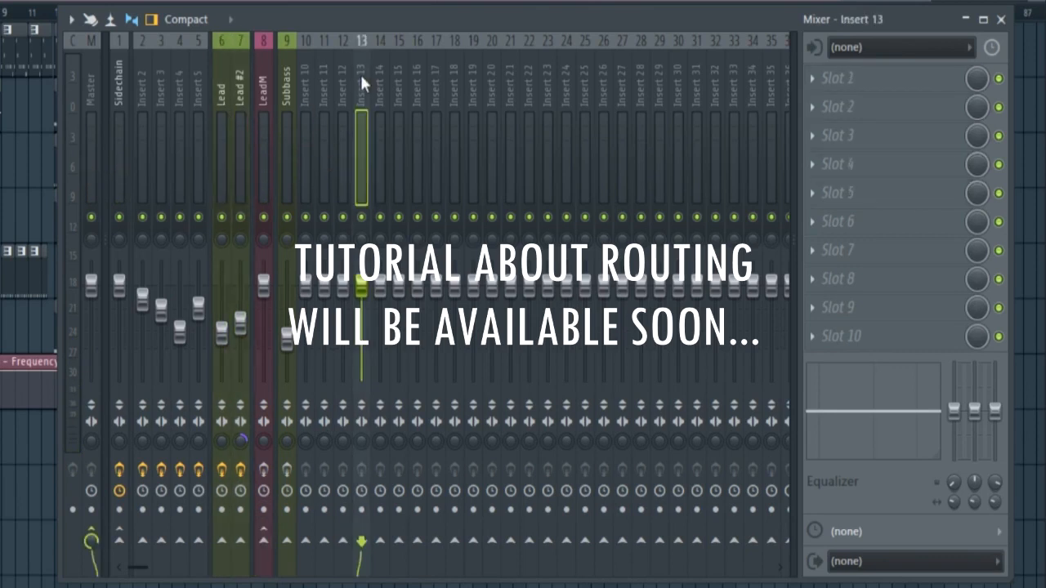
{"action": "left_click", "coordinate": [307, 92]}
{"action": "left_click", "coordinate": [401, 115]}
{"action": "left_click", "coordinate": [344, 113]}
{"action": "left_click", "coordinate": [454, 119]}
{"action": "left_click", "coordinate": [625, 125]}
{"action": "left_click", "coordinate": [384, 120]}
{"action": "left_click", "coordinate": [361, 115]}
{"action": "left_click", "coordinate": [277, 102]}
{"action": "left_click", "coordinate": [270, 108]}
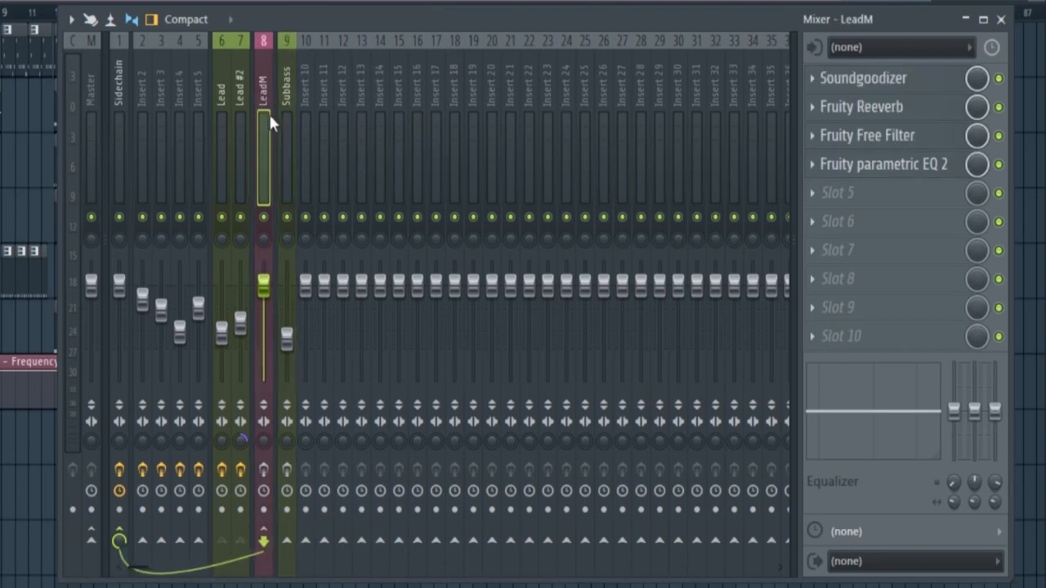
Inspect how Lead #2 and Lead are sent to LeadM, and show the routing options on the Subbass track's send.
{"action": "left_click", "coordinate": [244, 106]}
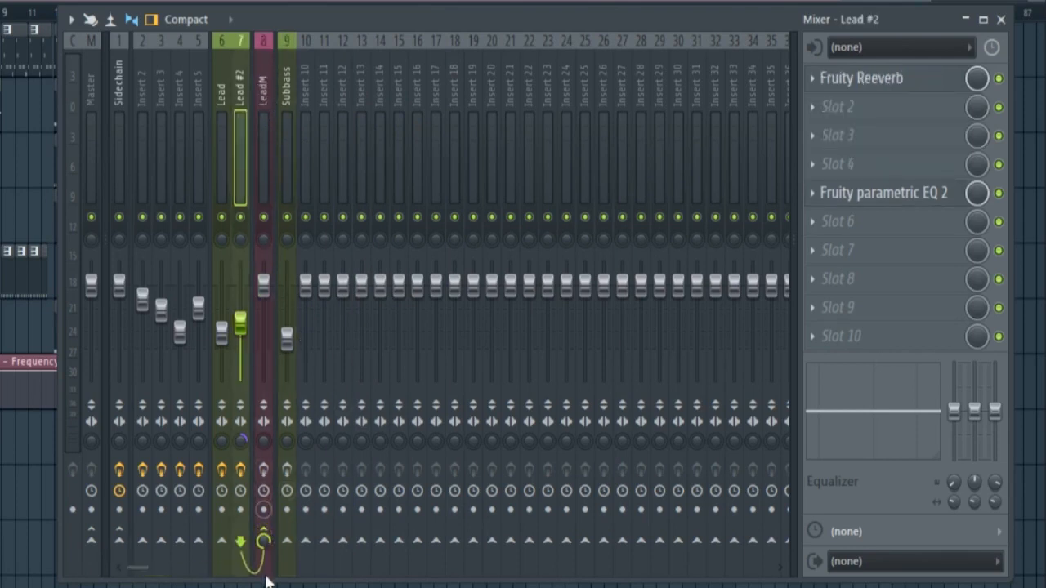
{"action": "key", "text": "Left"}
{"action": "right_click", "coordinate": [292, 545]}
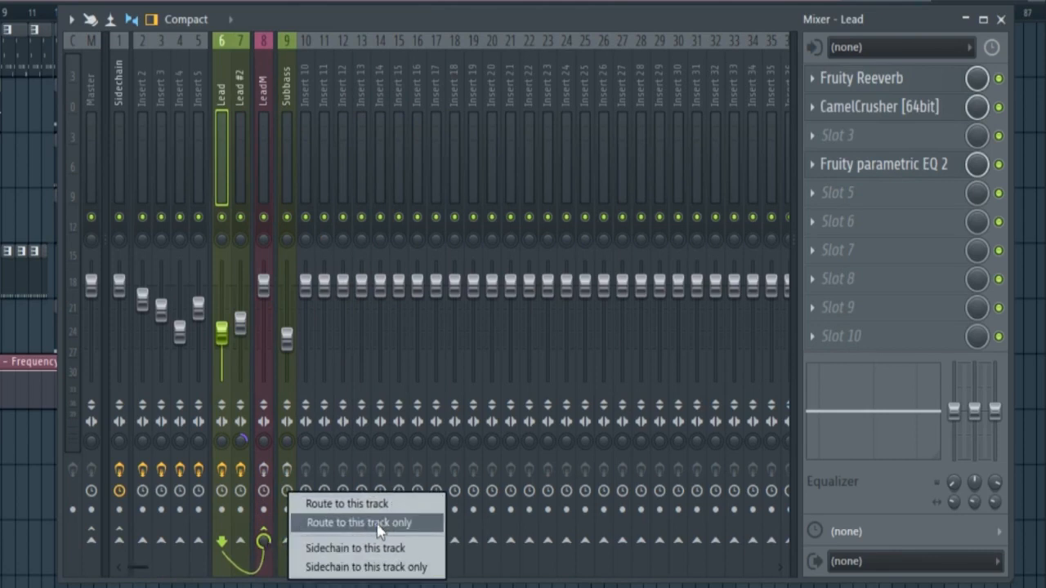
Open the Fruity Reeverb and Soundgoodizer on the LeadM track and arrange their windows to view the settings.
{"action": "left_click", "coordinate": [269, 161]}
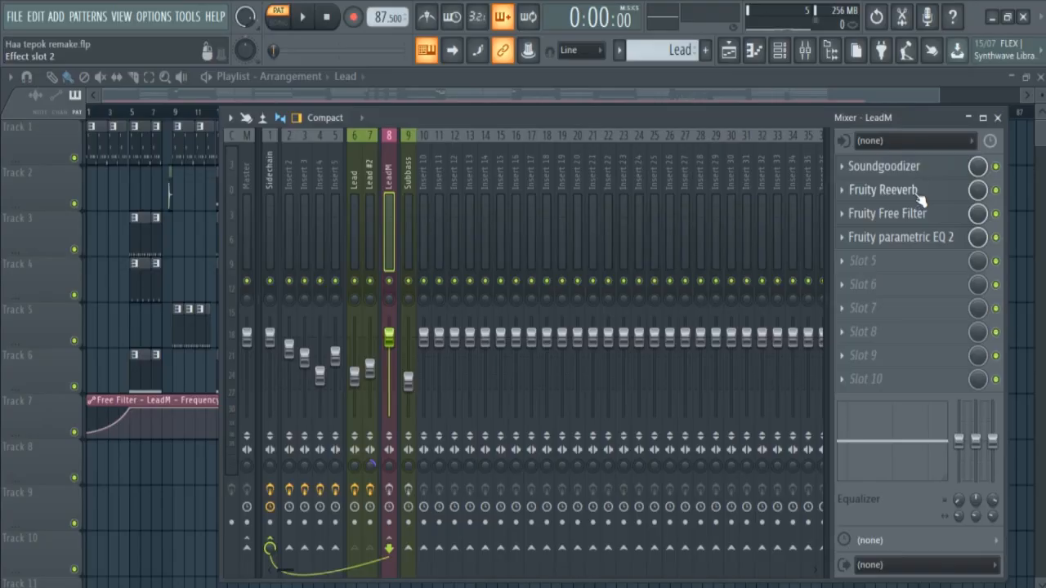
{"action": "left_click", "coordinate": [469, 254]}
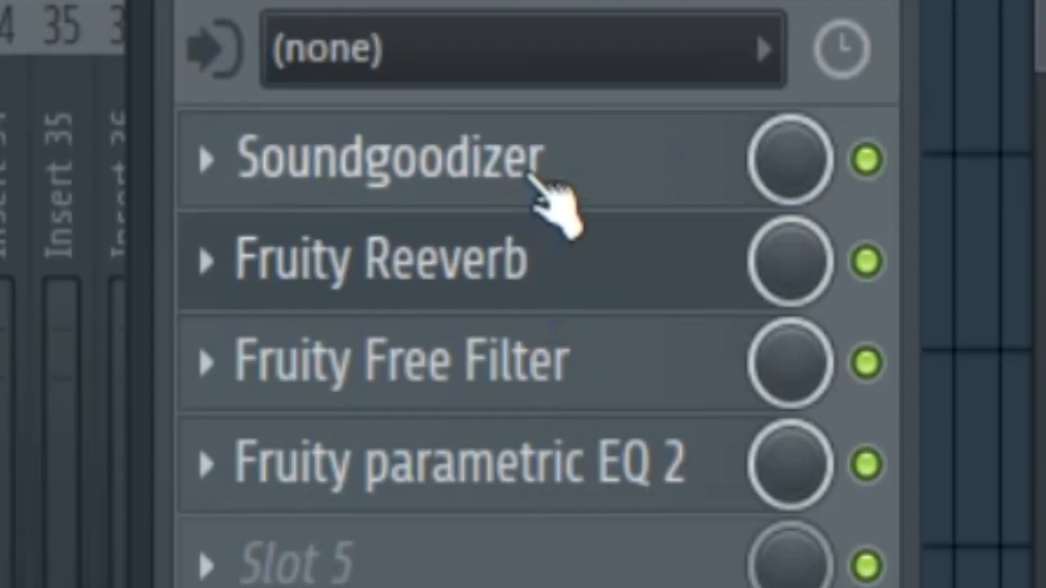
{"action": "left_click", "coordinate": [535, 181]}
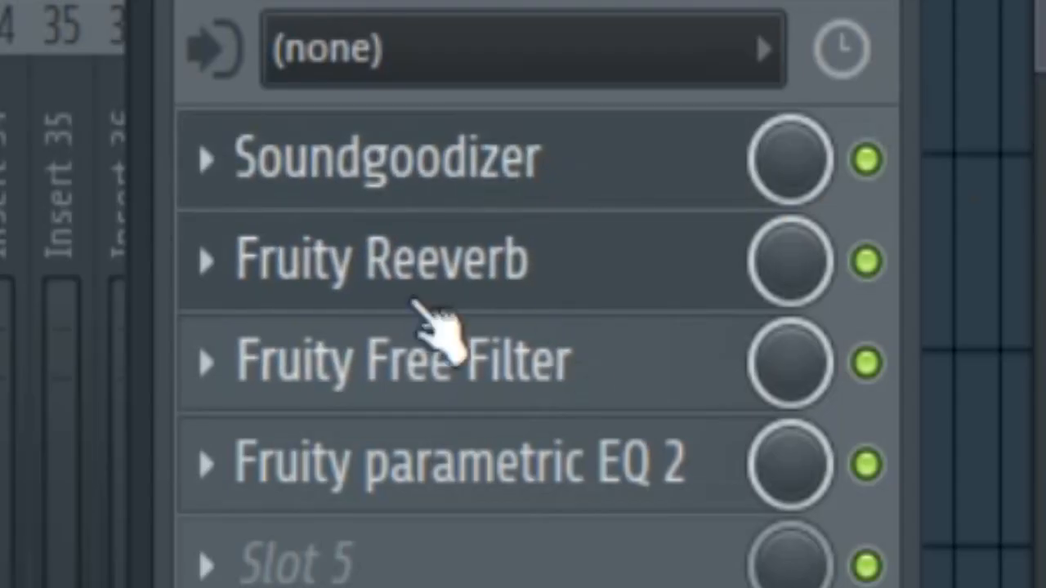
{"action": "left_click_drag", "start_coordinate": [107, 213], "coordinate": [630, 212]}
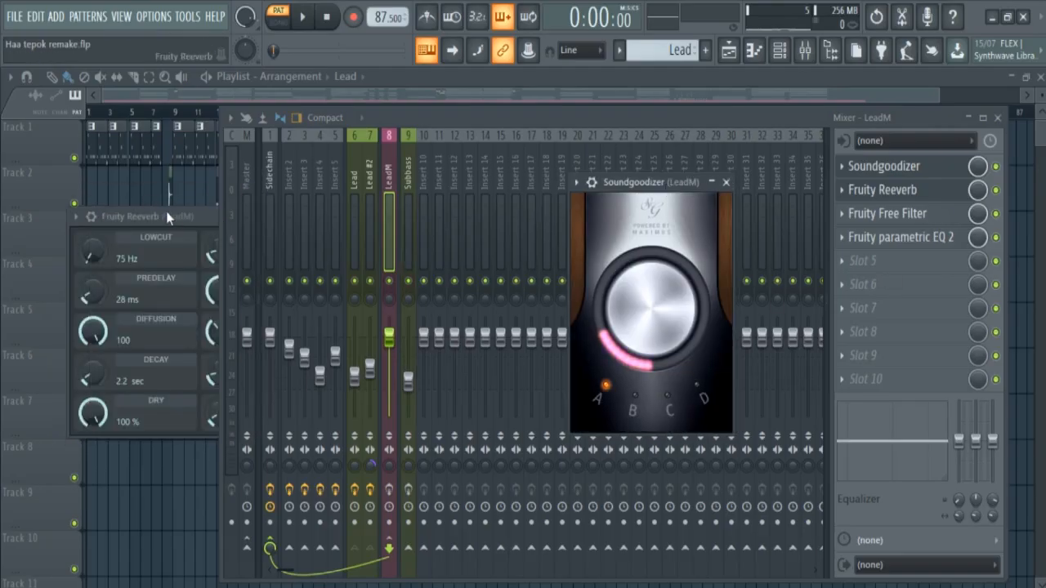
{"action": "left_click_drag", "start_coordinate": [177, 221], "coordinate": [292, 207]}
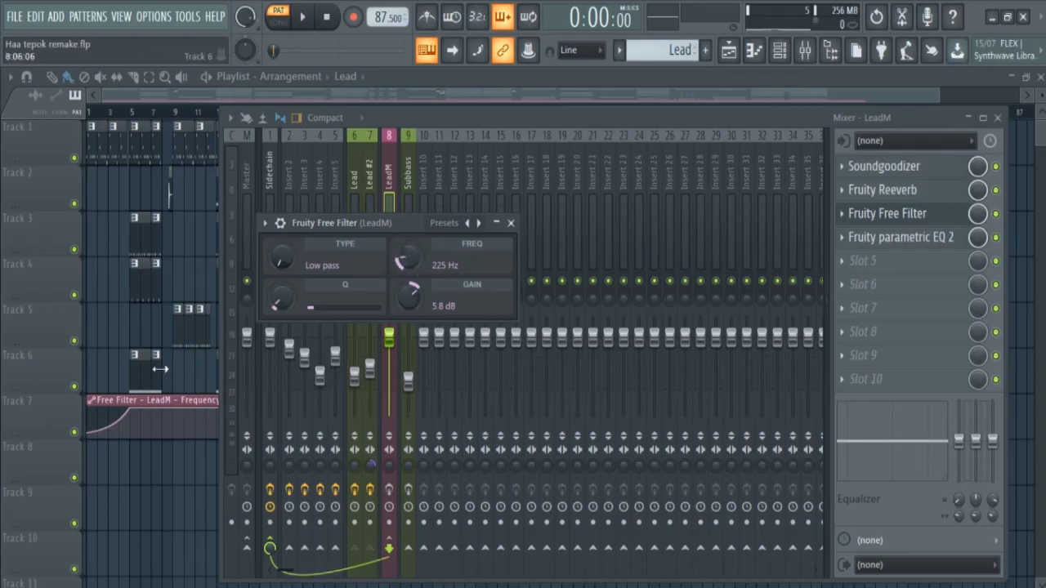
Switch to song mode and play the arrangement from the start to hear the Free Filter frequency automation on the leads.
{"action": "left_click", "coordinate": [128, 286]}
{"action": "scroll", "coordinate": [205, 99], "scroll_direction": "up", "scroll_amount": 5}
{"action": "left_click", "coordinate": [121, 113]}
{"action": "key", "text": "l"}
{"action": "key", "text": "space"}
{"action": "key", "text": "space"}
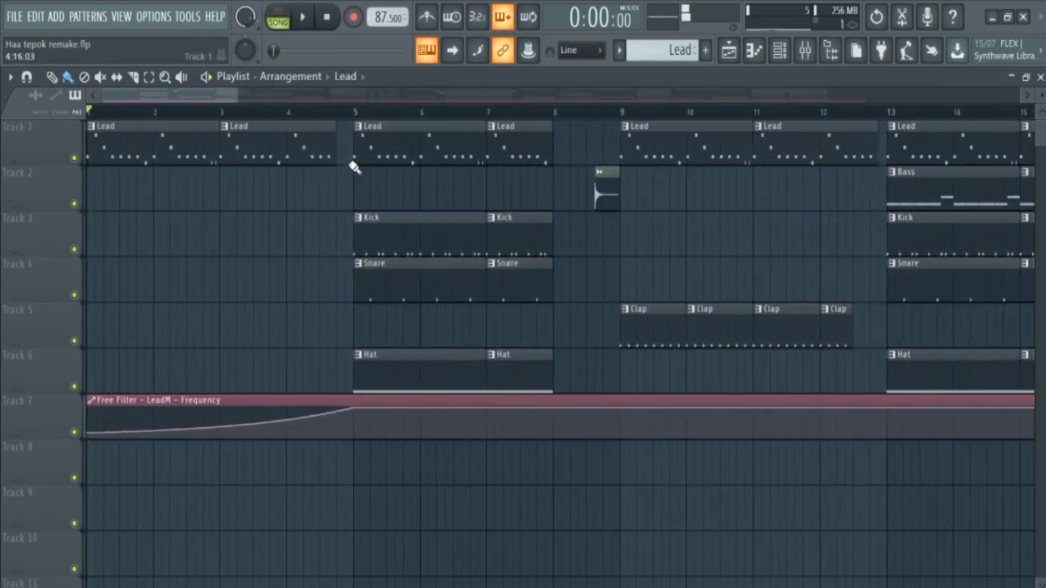
{"action": "left_click", "coordinate": [829, 49]}
{"action": "left_click", "coordinate": [829, 62]}
{"action": "key", "text": "space"}
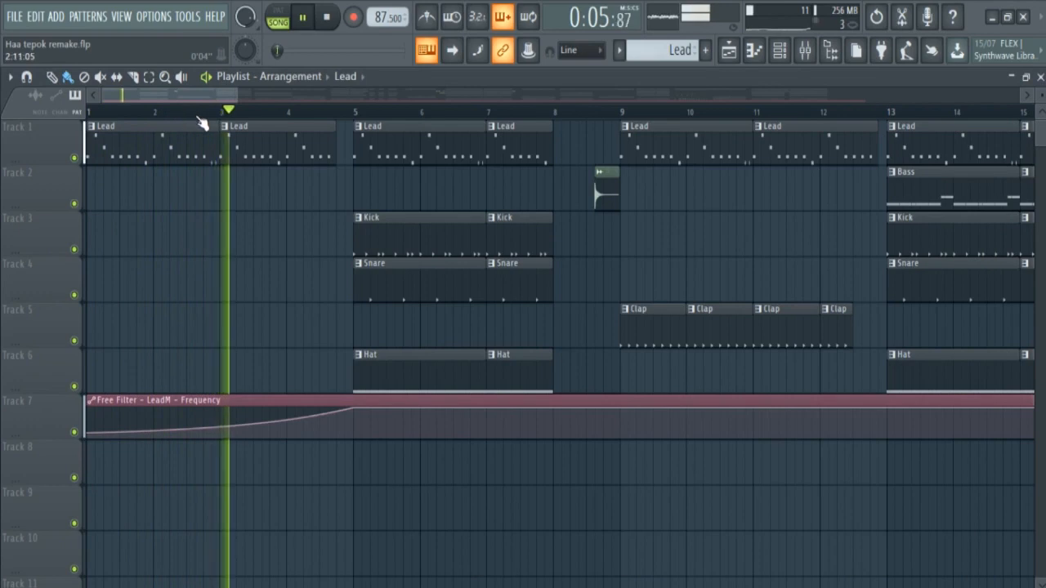
{"action": "key", "text": "space"}
Open Fruity Free Filter on the LeadM track and play the song to watch its frequency follow the automation.
{"action": "scroll", "coordinate": [329, 406], "scroll_direction": "down", "scroll_amount": 4}
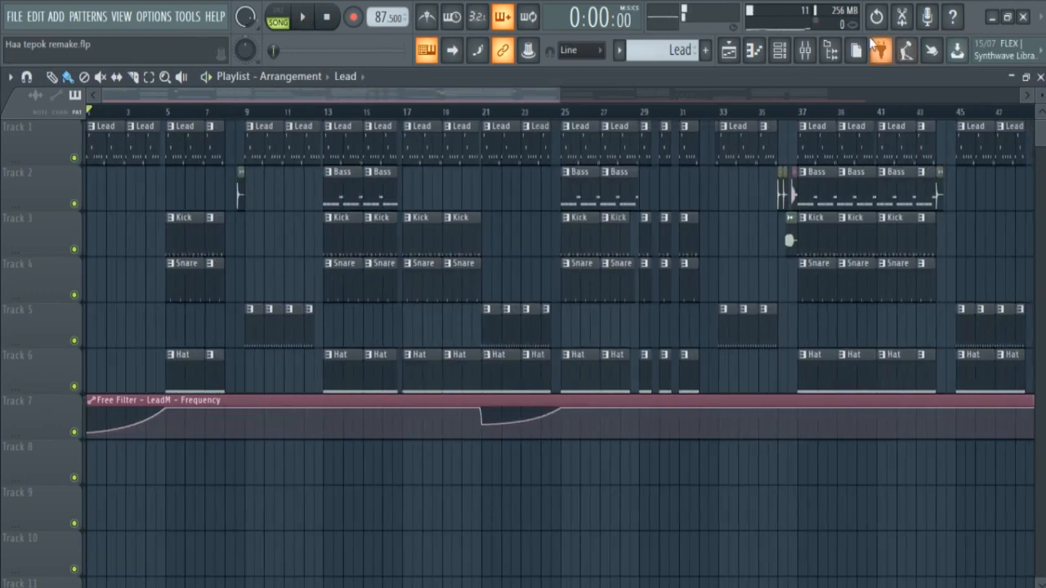
{"action": "left_click", "coordinate": [830, 50]}
{"action": "left_click", "coordinate": [830, 50]}
{"action": "left_click", "coordinate": [805, 50]}
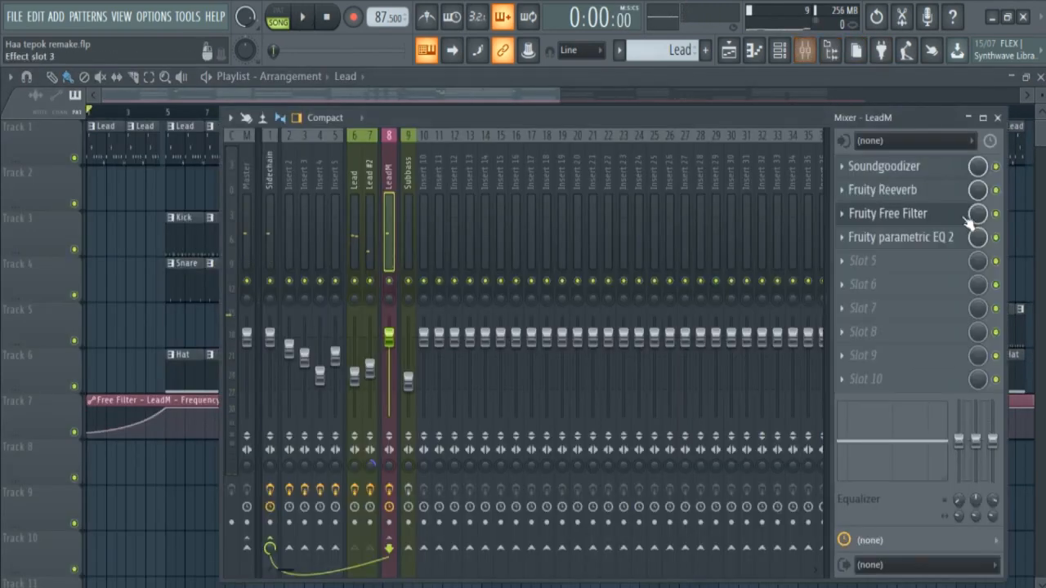
{"action": "left_click", "coordinate": [938, 214]}
{"action": "key", "text": "space"}
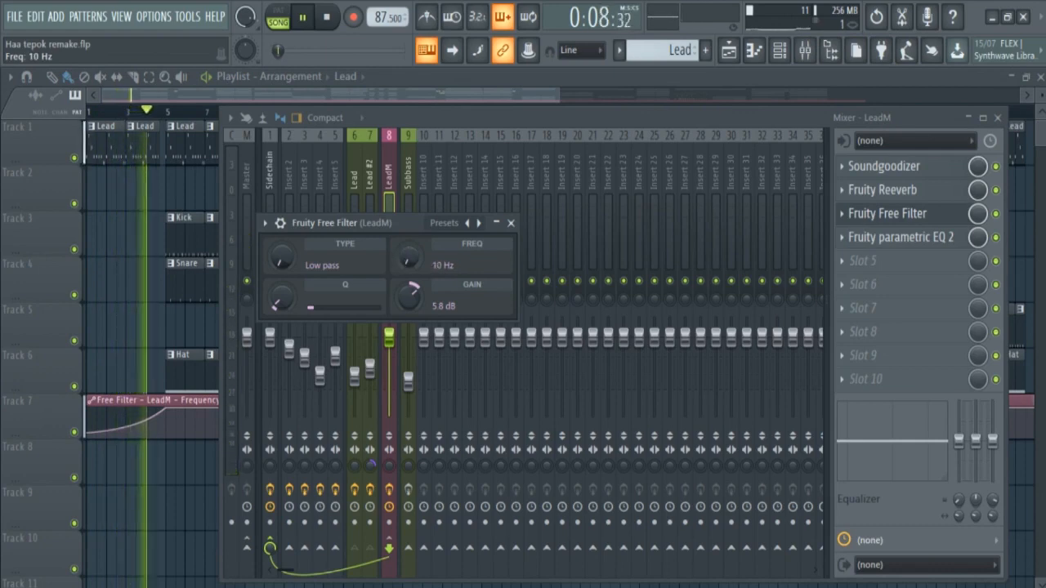
{"action": "key", "text": "space"}
View the Fruity parametric EQ 2 curve on the LeadM track, then close the plugin window.
{"action": "left_click", "coordinate": [898, 237]}
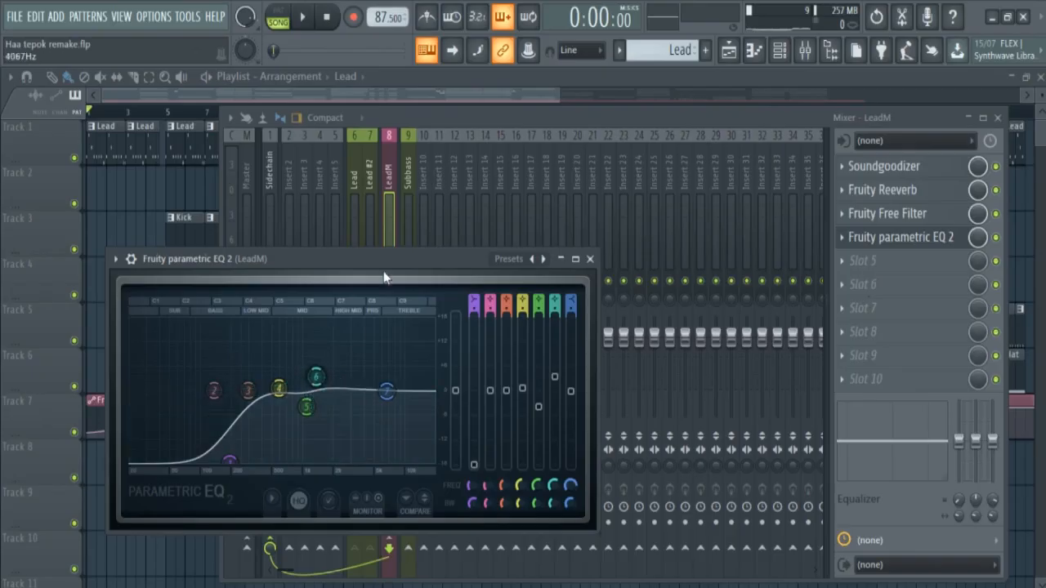
{"action": "left_click_drag", "start_coordinate": [416, 261], "coordinate": [789, 249]}
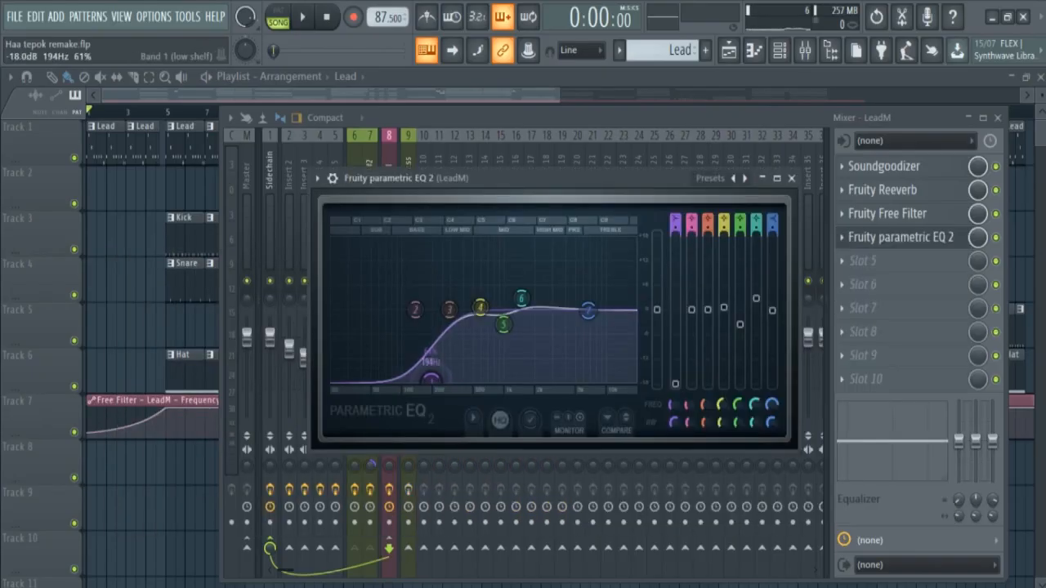
{"action": "key", "text": "Escape"}
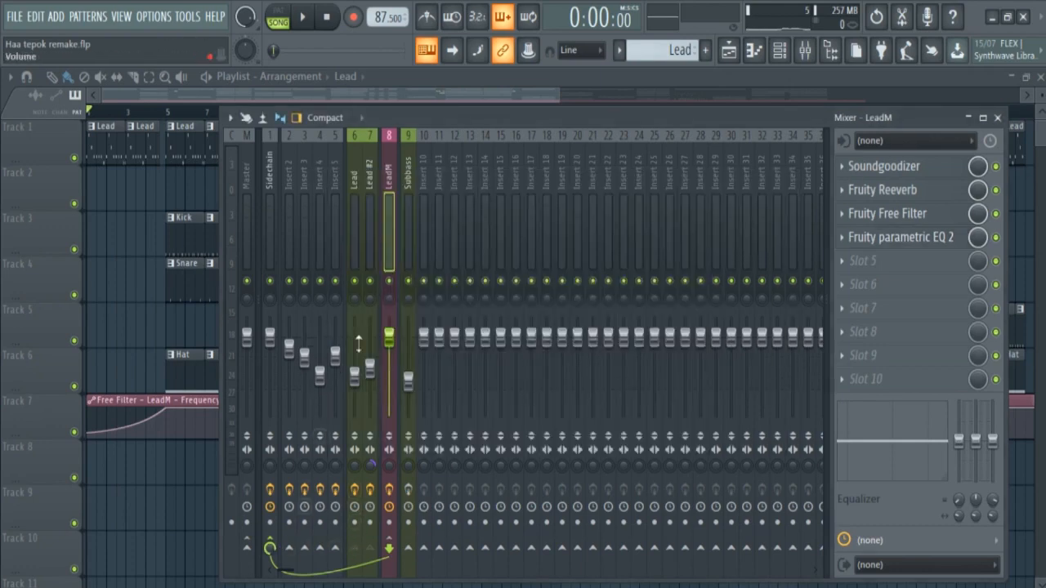
Switch to pattern mode with the Bass pattern selected and show its notes in the channel rack.
{"action": "key", "text": "space"}
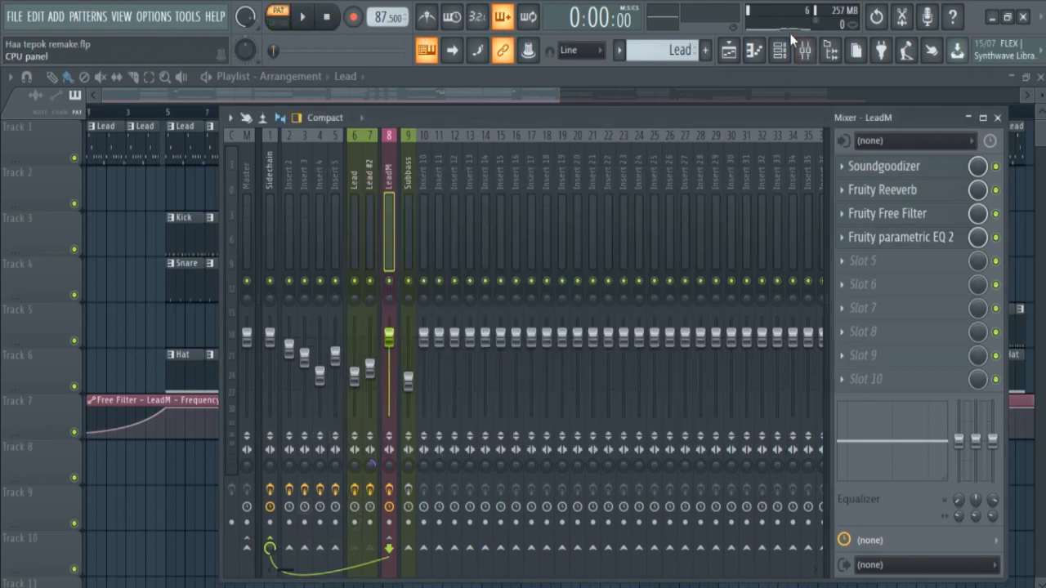
{"action": "left_click", "coordinate": [779, 51]}
{"action": "left_click", "coordinate": [781, 54]}
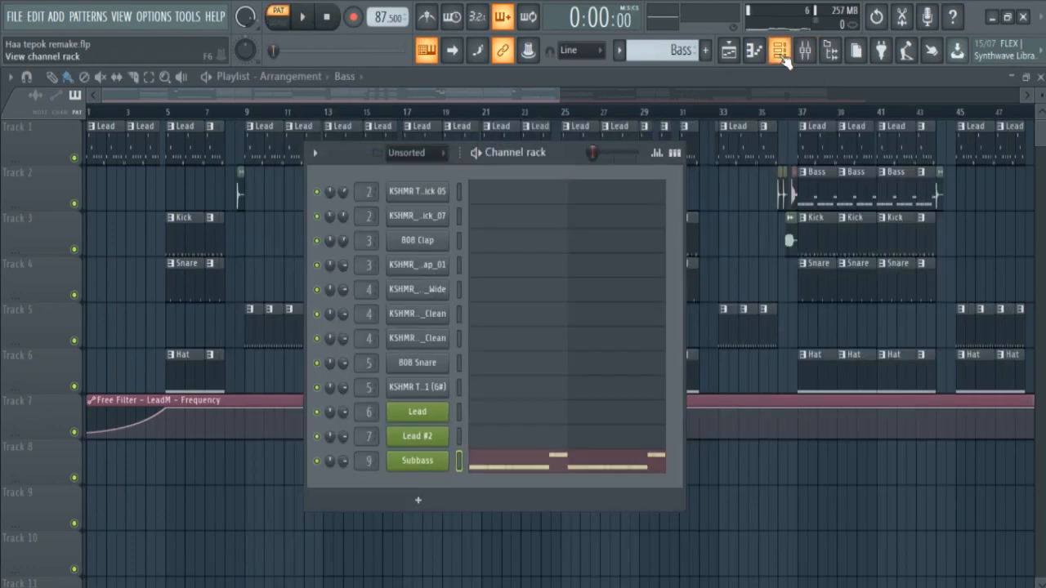
{"action": "left_click_drag", "start_coordinate": [571, 155], "coordinate": [634, 150]}
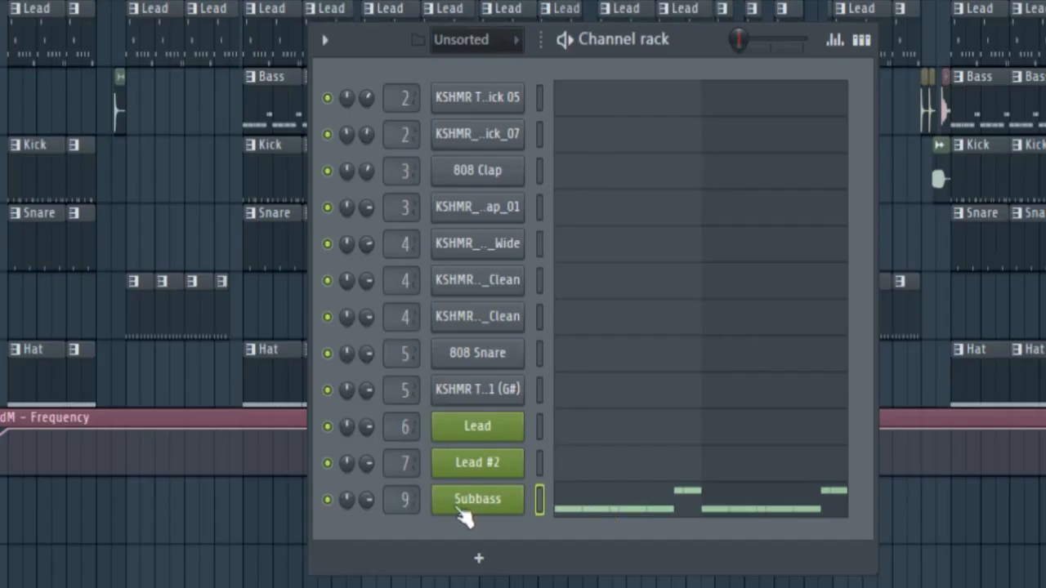
Open the Subbass channel's 3x Osc and inspect its oscillator waveforms, coarse pitch and level settings.
{"action": "left_click", "coordinate": [478, 501]}
{"action": "left_click", "coordinate": [197, 90]}
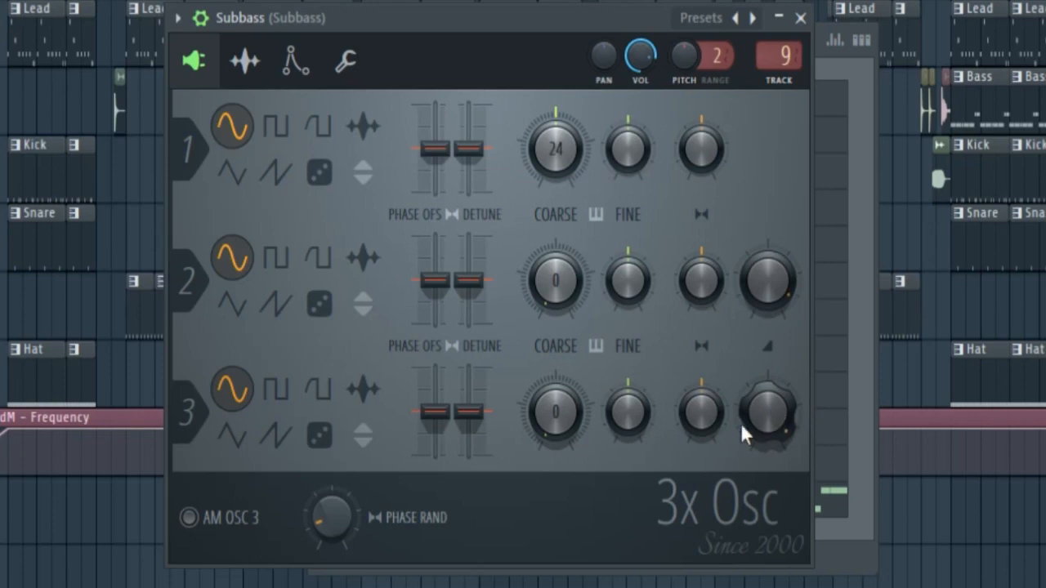
{"action": "left_click_drag", "start_coordinate": [760, 421], "coordinate": [760, 426]}
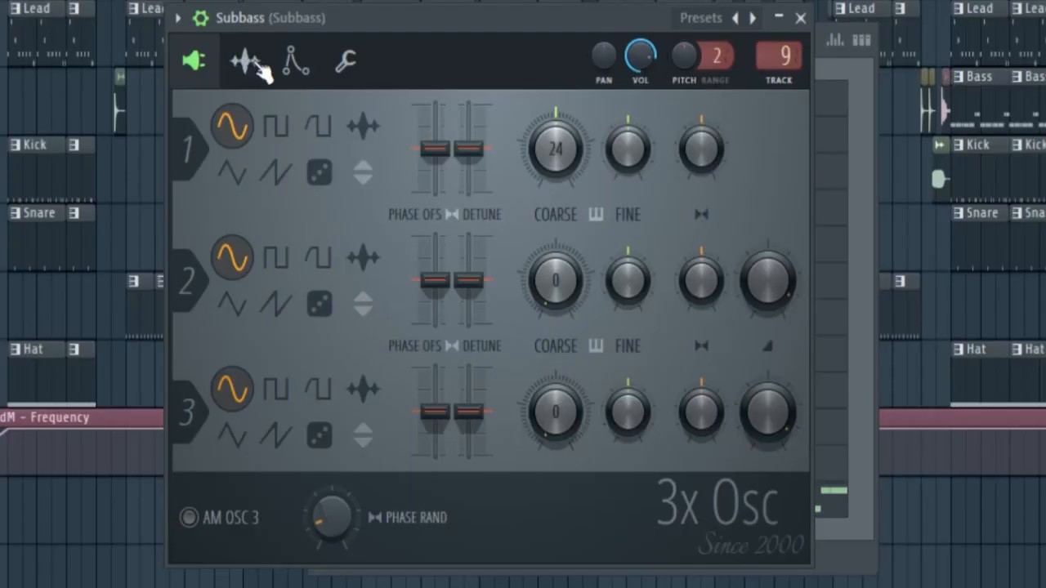
Show the Subbass volume envelope and point out its hold and sustain settings.
{"action": "left_click", "coordinate": [311, 82]}
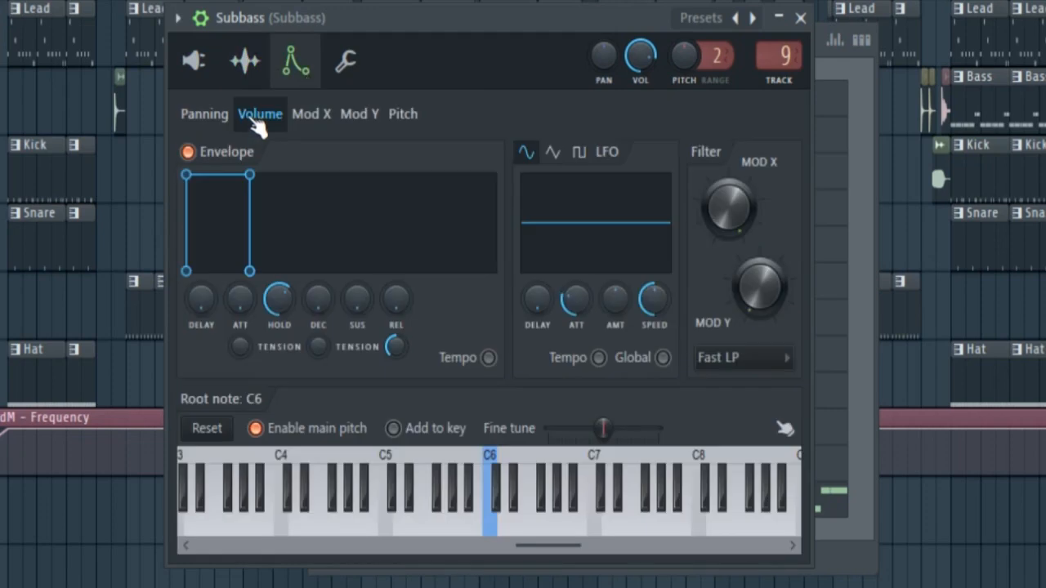
{"action": "mouse_move", "coordinate": [277, 311]}
{"action": "left_mouse_down"}
{"action": "mouse_move", "coordinate": [277, 320]}
{"action": "mouse_move", "coordinate": [277, 307]}
{"action": "left_mouse_up"}
{"action": "left_click_drag", "start_coordinate": [249, 181], "coordinate": [241, 182]}
{"action": "left_click_drag", "start_coordinate": [286, 313], "coordinate": [360, 289]}
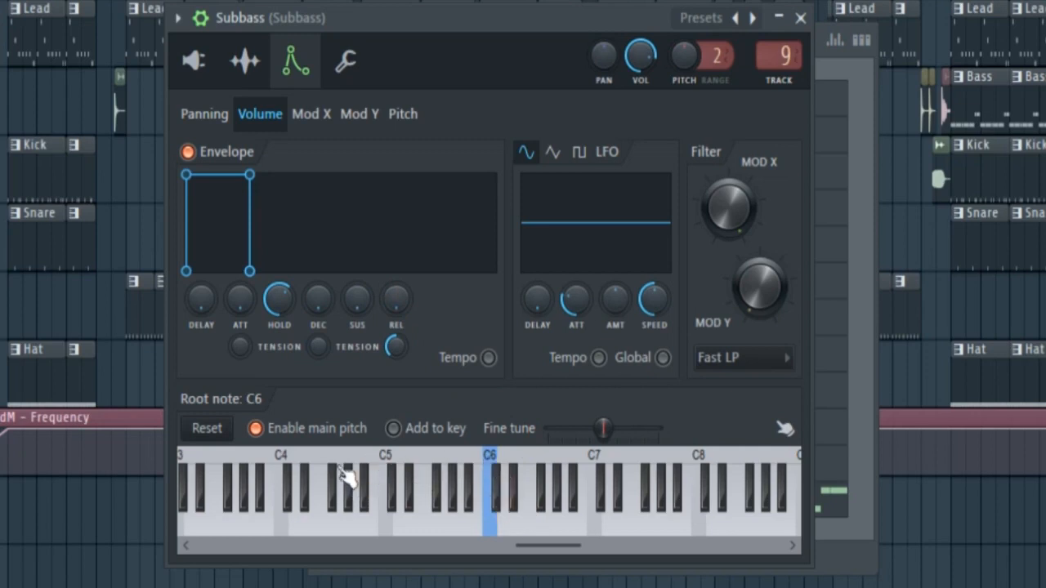
Show the Subbass track in the mixer and play the Bass pattern through it.
{"action": "key", "text": "space"}
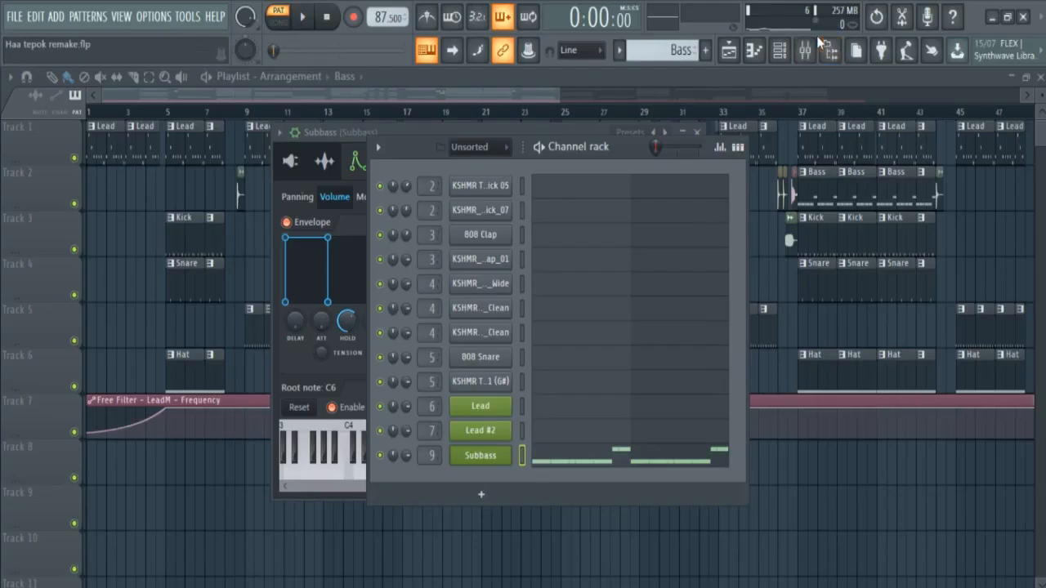
{"action": "left_click", "coordinate": [829, 55]}
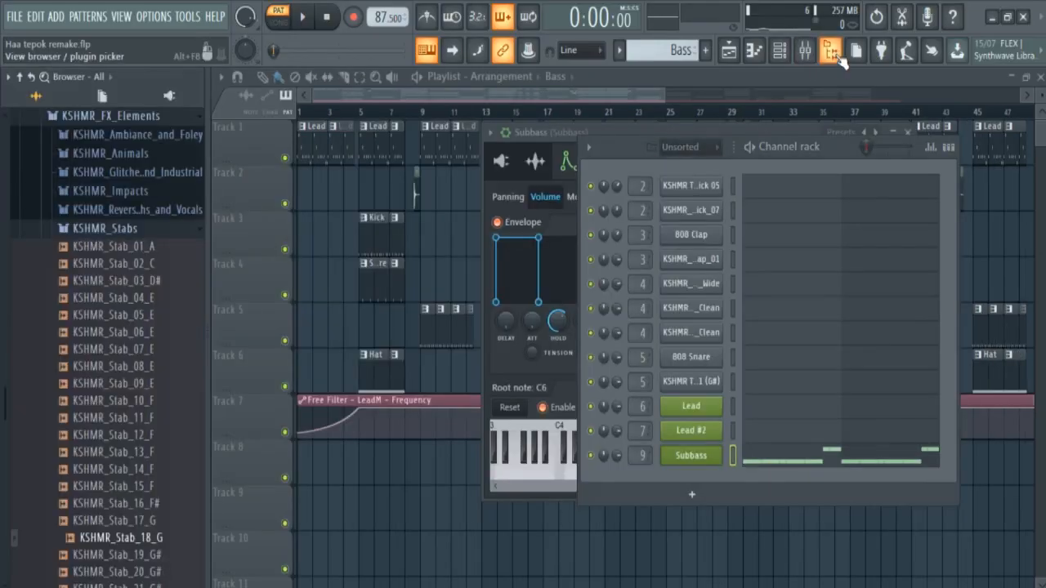
{"action": "left_click", "coordinate": [829, 54]}
{"action": "left_click", "coordinate": [808, 54]}
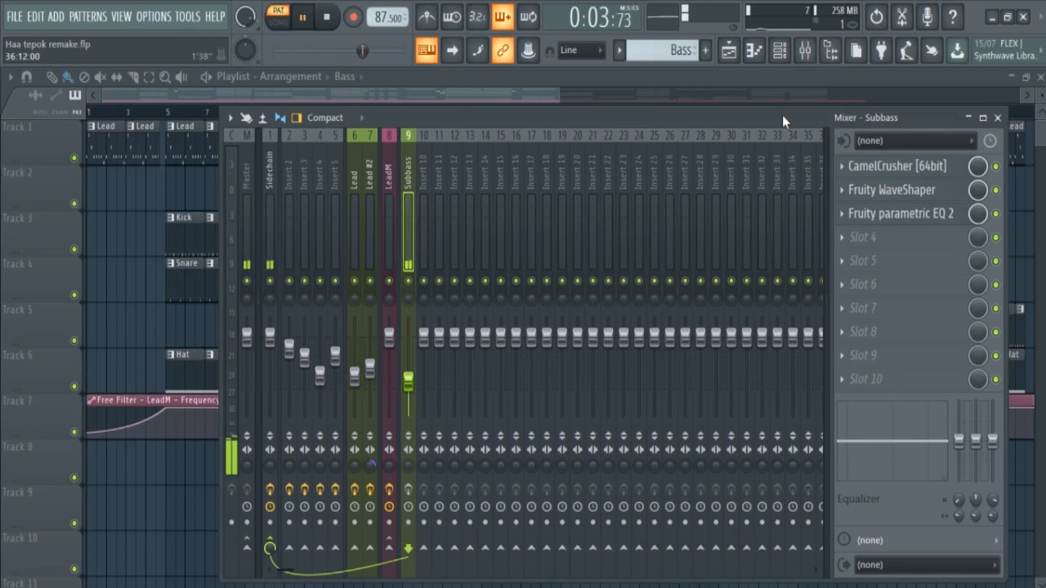
{"action": "key", "text": "space"}
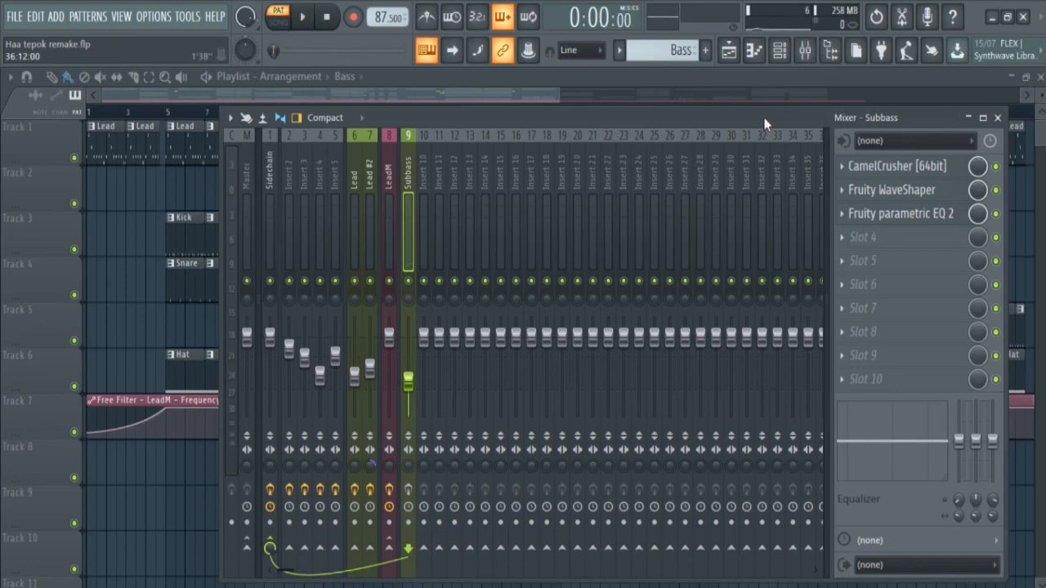
Reposition the mixer and open CamelCrusher on the Subbass track to go over its distortion and compressor settings.
{"action": "left_click_drag", "start_coordinate": [765, 117], "coordinate": [742, 95]}
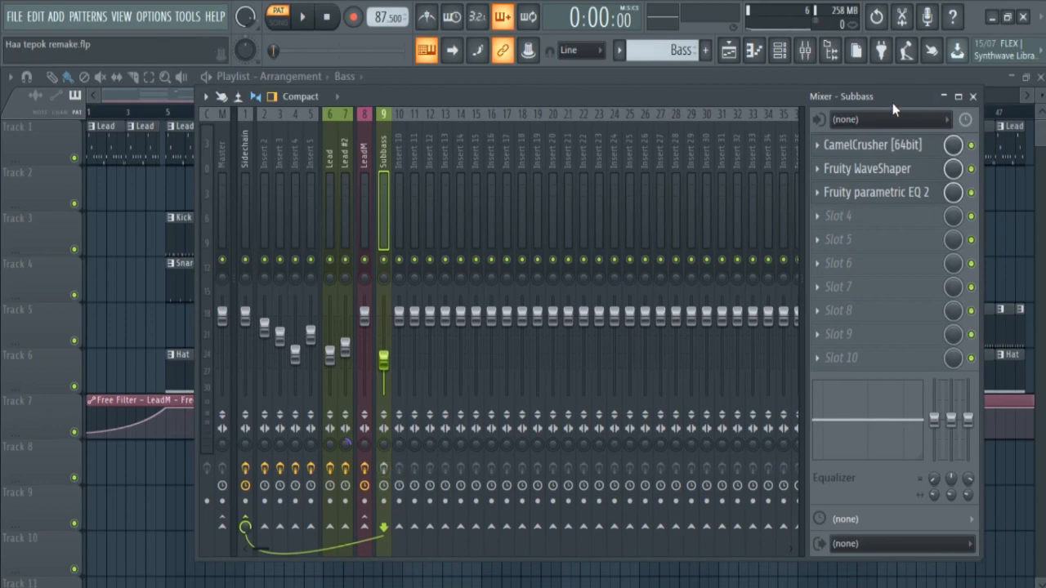
{"action": "left_click", "coordinate": [899, 147]}
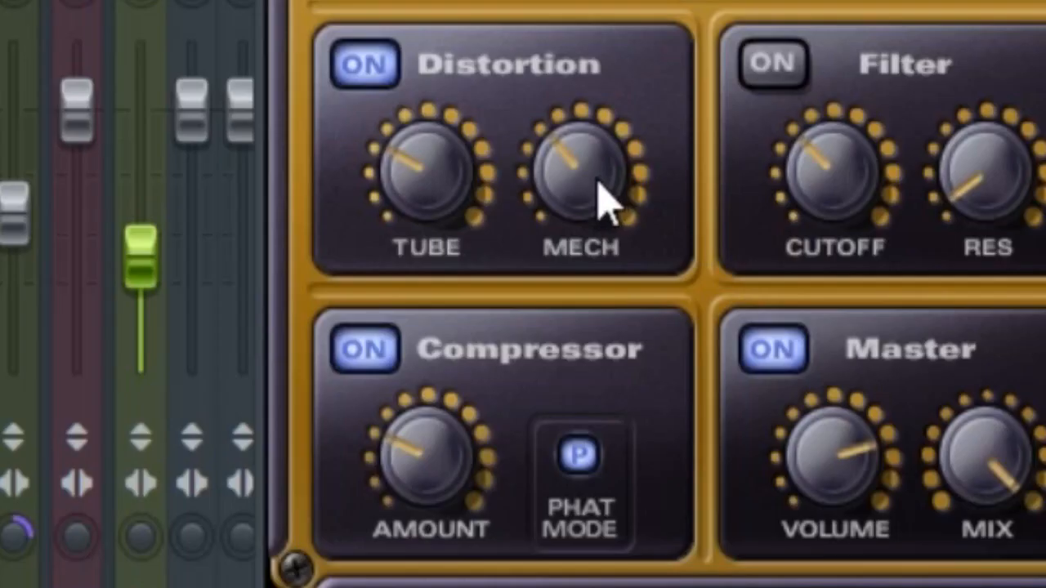
{"action": "left_click_drag", "start_coordinate": [597, 177], "coordinate": [593, 172]}
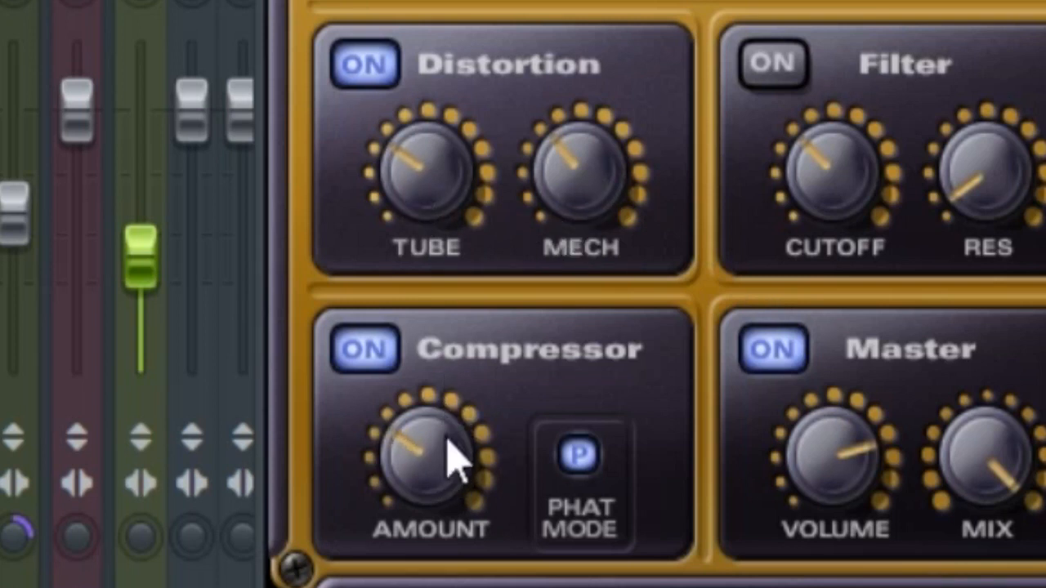
Open Fruity WaveShaper on the Subbass track and move its window over the mixer to view the curve.
{"action": "left_click", "coordinate": [883, 169]}
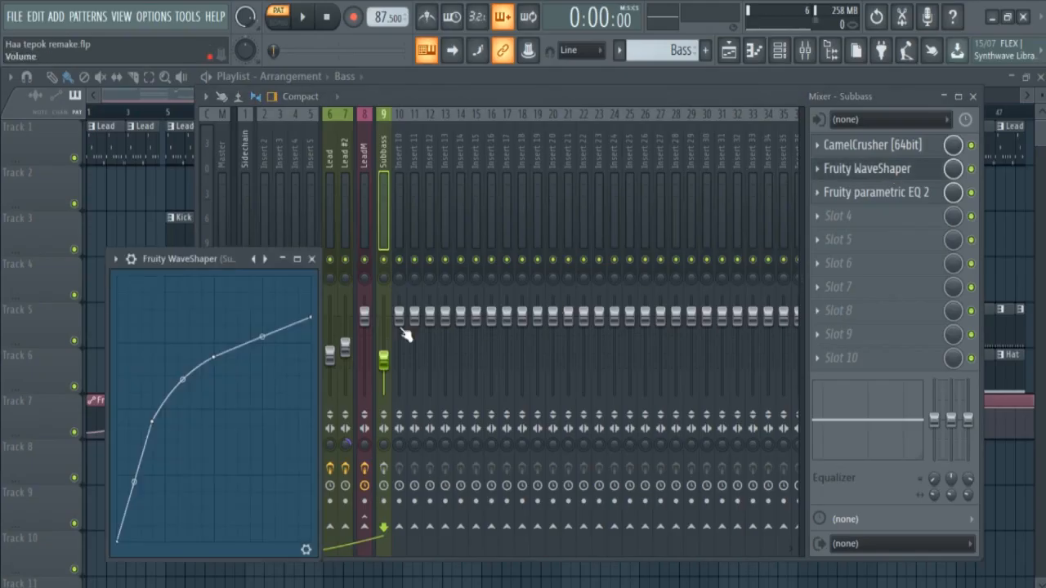
{"action": "left_click_drag", "start_coordinate": [208, 264], "coordinate": [608, 158]}
{"action": "left_click", "coordinate": [878, 169]}
{"action": "left_click", "coordinate": [878, 170]}
Bypass the Subbass track's Fruity parametric EQ 2 and review the WaveShaper curve and the plugin list for slot 4.
{"action": "left_click", "coordinate": [971, 193]}
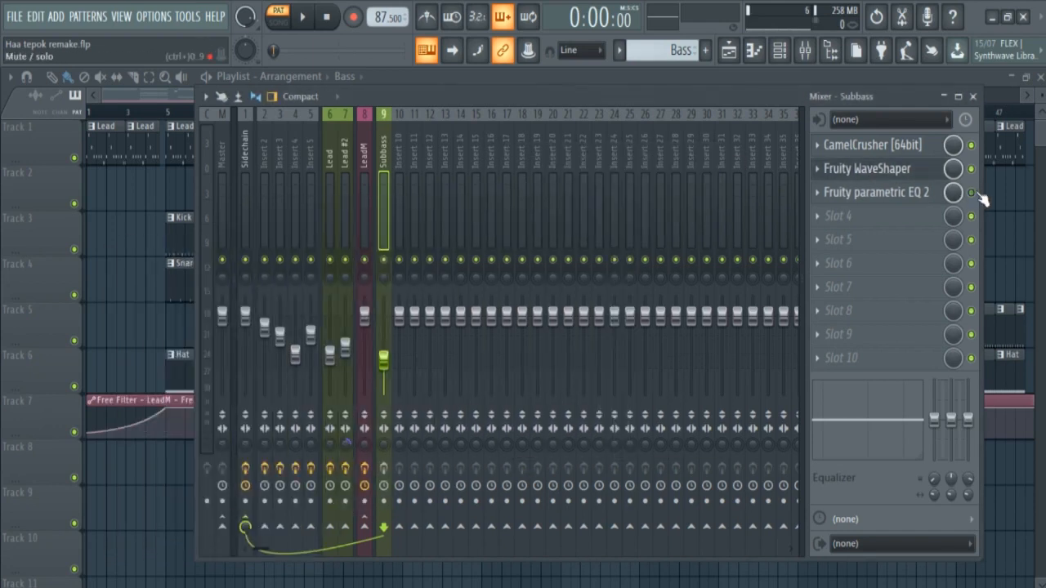
{"action": "left_click", "coordinate": [891, 170]}
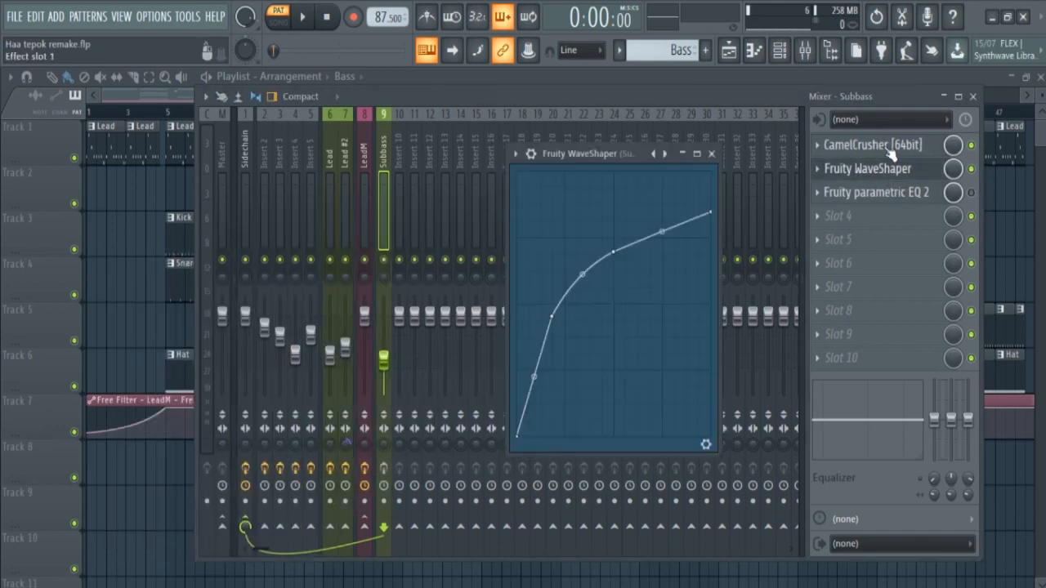
{"action": "left_click", "coordinate": [862, 218]}
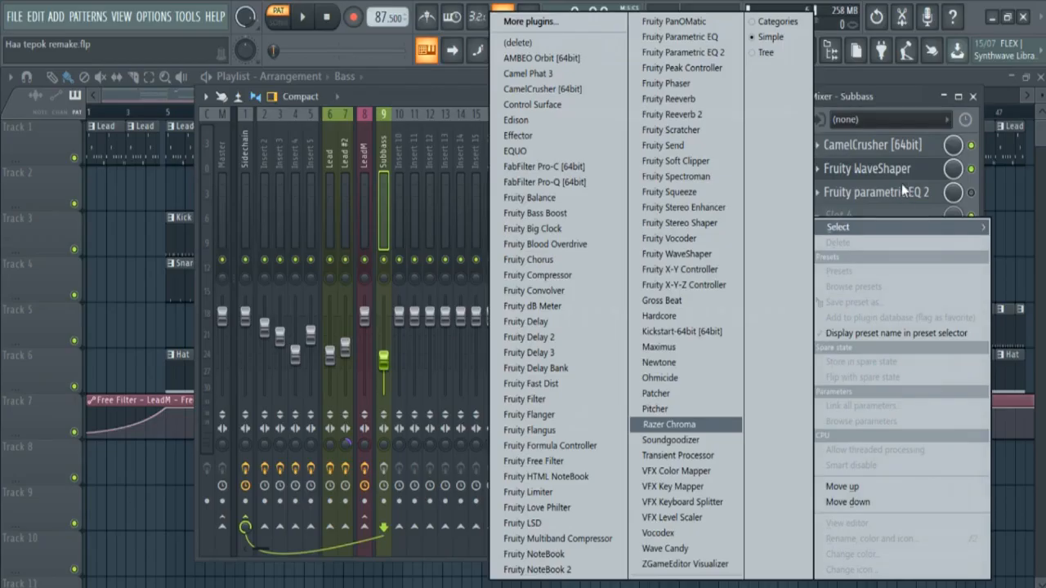
{"action": "left_click", "coordinate": [902, 176]}
{"action": "left_click", "coordinate": [903, 170]}
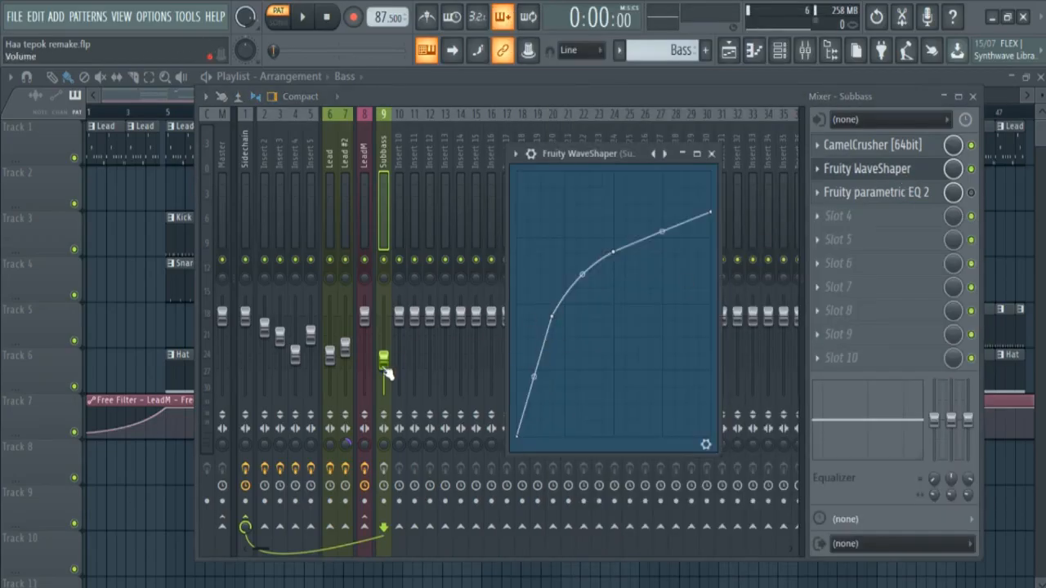
Review the CamelCrusher patch on the Subbass track again, closing its window before returning to the WaveShaper slot.
{"action": "left_click", "coordinate": [898, 169]}
{"action": "left_click", "coordinate": [892, 145]}
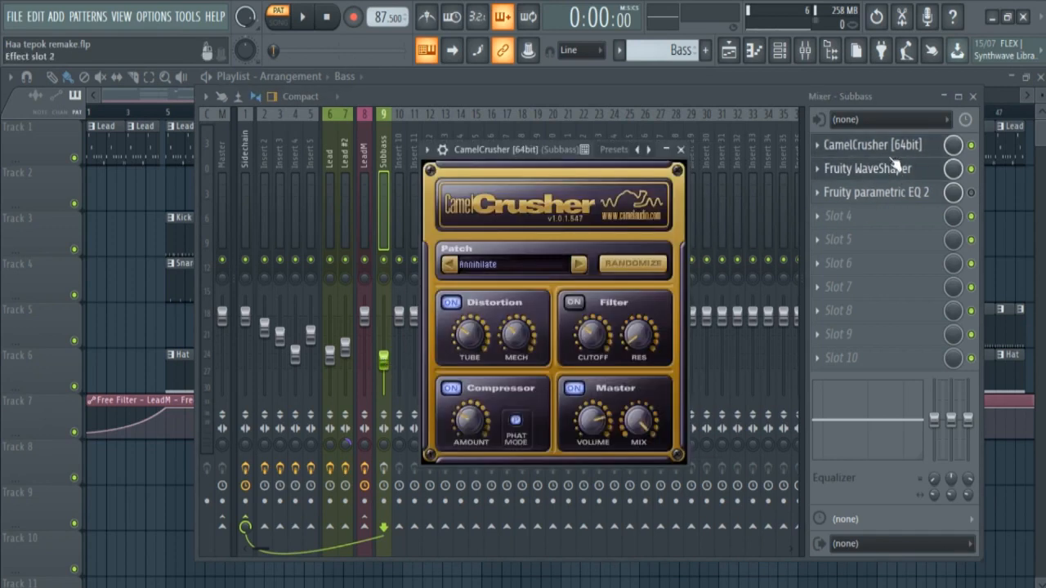
{"action": "left_click", "coordinate": [894, 151]}
{"action": "left_click", "coordinate": [893, 170]}
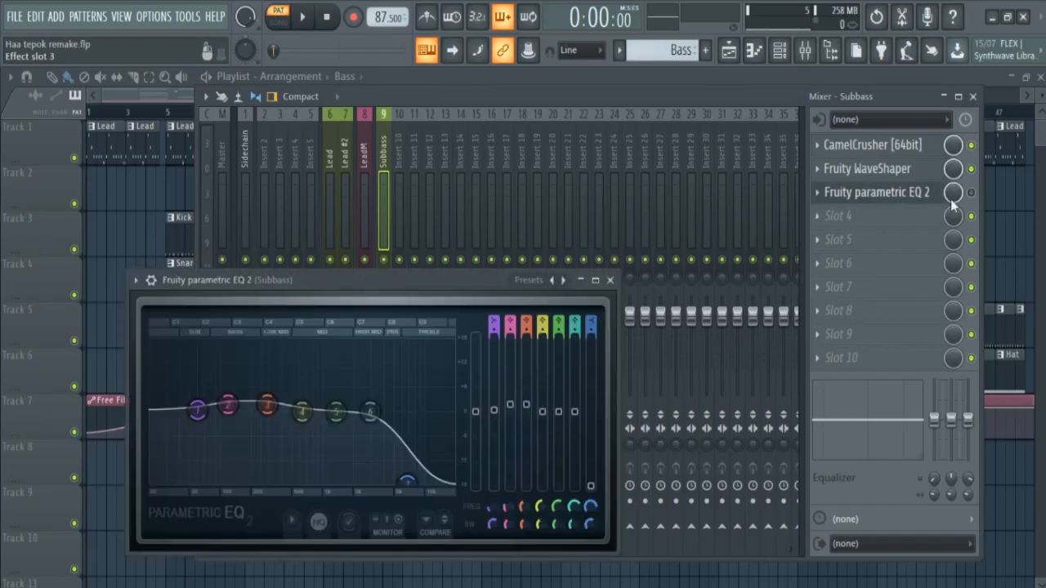
Re-enable Fruity parametric EQ 2 on the Subbass track and examine its bands, including the high-frequency cut in band 7.
{"action": "left_click", "coordinate": [972, 204]}
{"action": "left_click", "coordinate": [880, 196]}
{"action": "left_click", "coordinate": [879, 196]}
{"action": "left_click_drag", "start_coordinate": [380, 278], "coordinate": [552, 167]}
{"action": "mouse_move", "coordinate": [580, 364]}
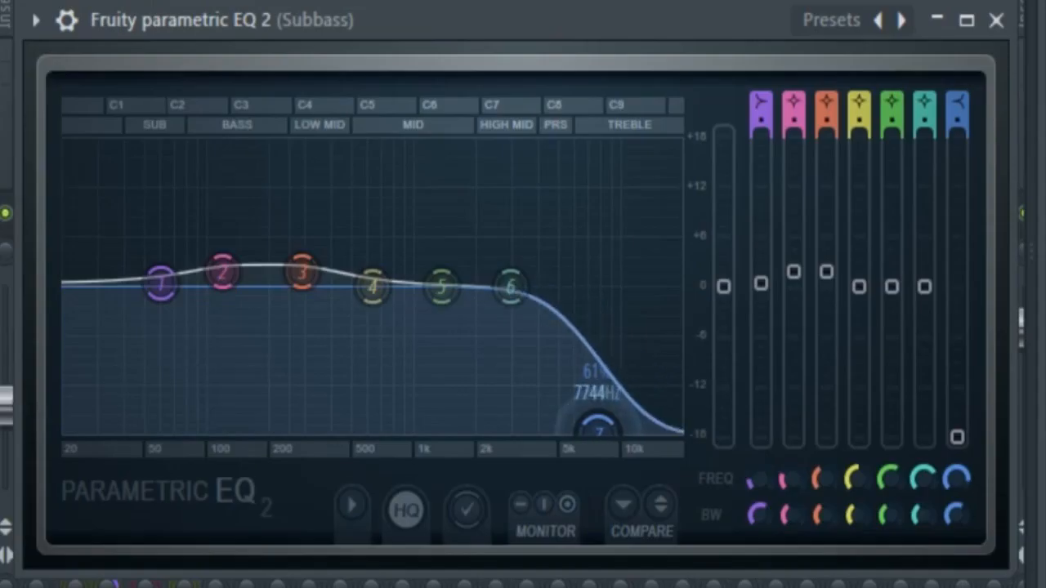
{"action": "left_click_drag", "start_coordinate": [597, 427], "coordinate": [579, 423]}
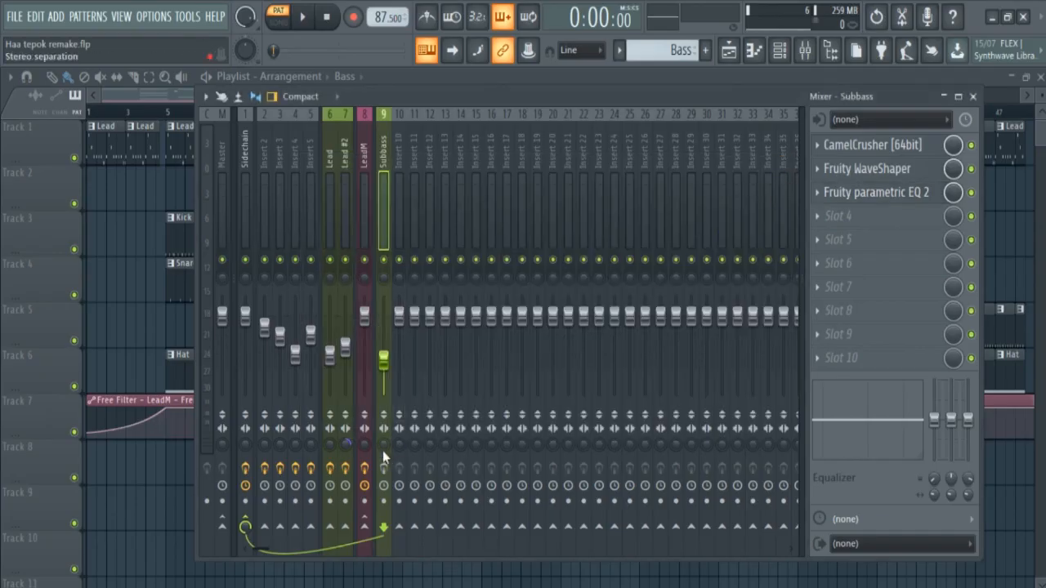
Play the Bass pattern and toggle CamelCrusher and Fruity WaveShaper off and on to compare the Subbass sound.
{"action": "key", "text": "space"}
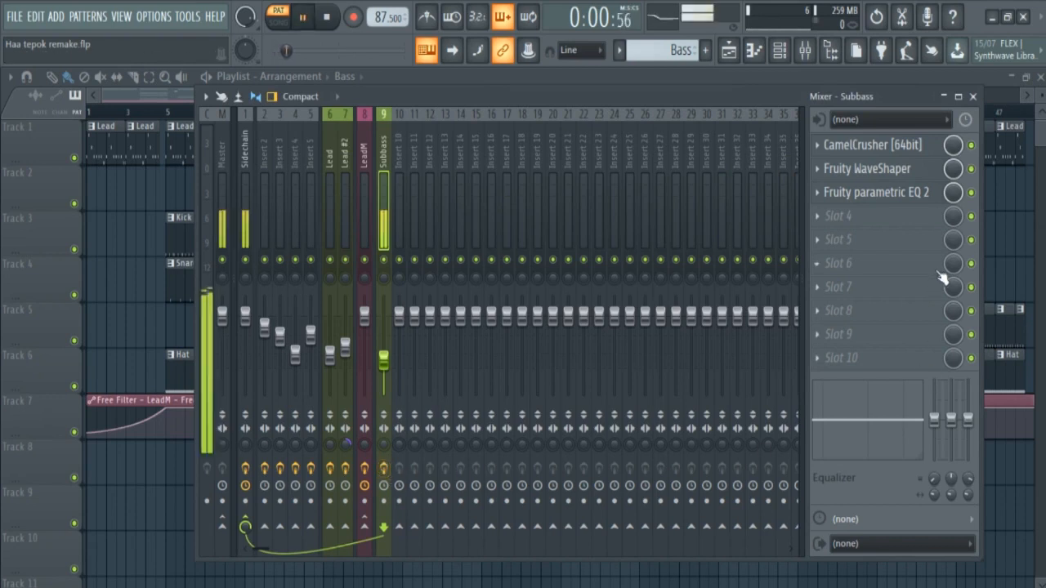
{"action": "left_click", "coordinate": [972, 146]}
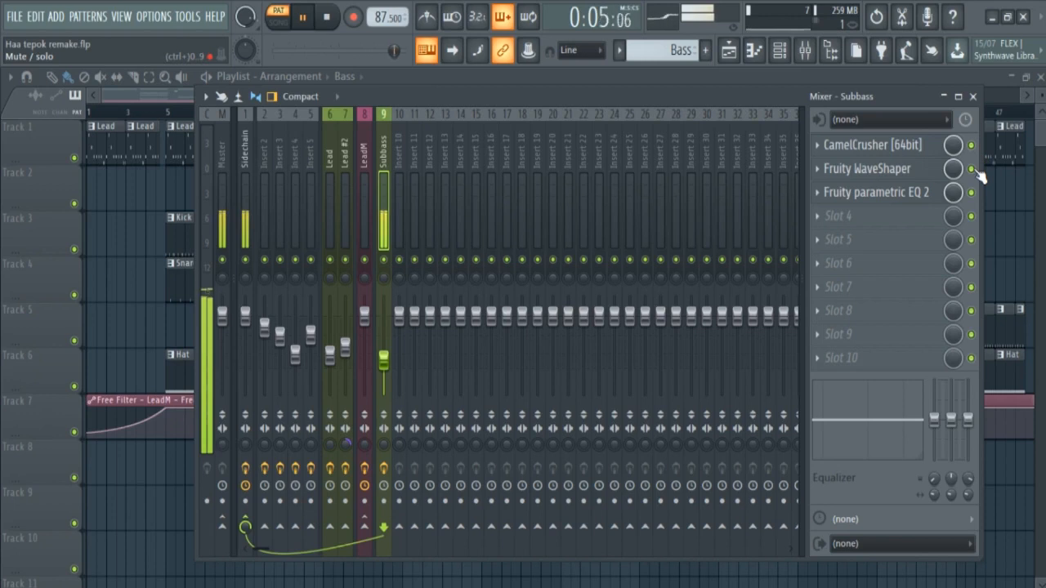
{"action": "left_click", "coordinate": [972, 170]}
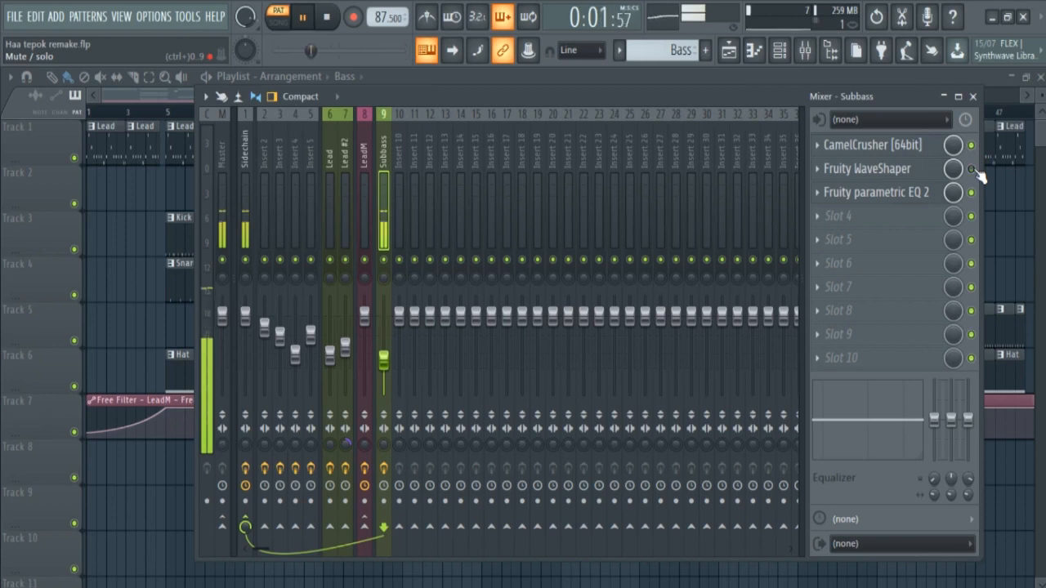
{"action": "left_click", "coordinate": [972, 146]}
{"action": "left_click", "coordinate": [972, 169]}
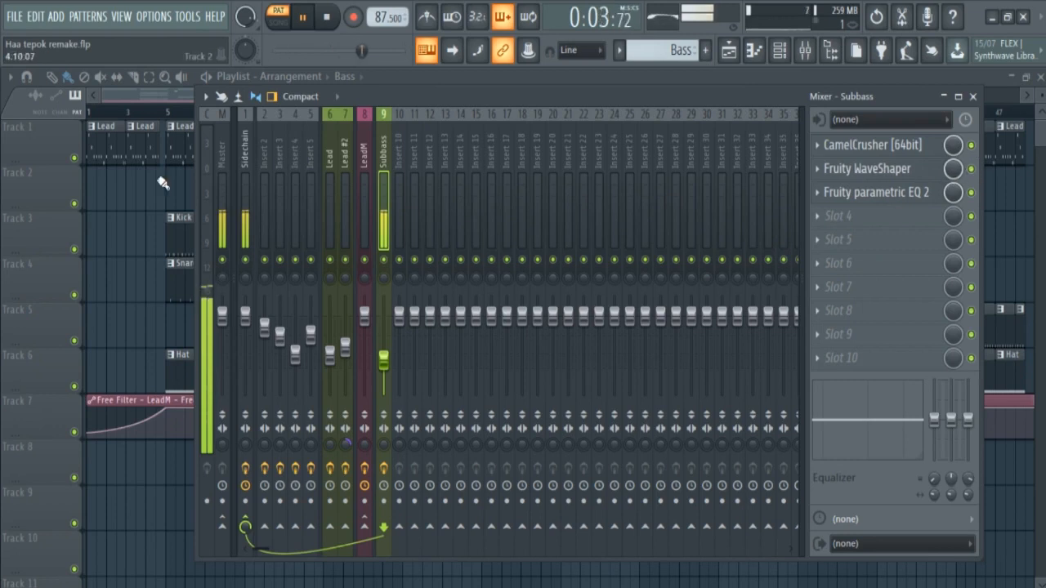
Stop the Bass pattern and compare the effect chains and routing of the LeadM and Subbass mixer tracks.
{"action": "key", "text": "space"}
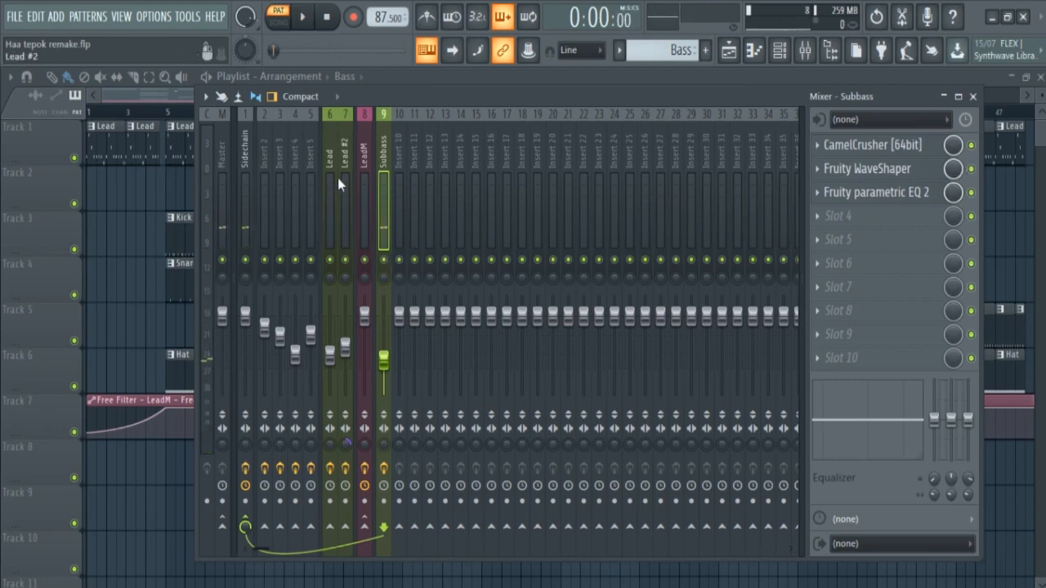
{"action": "left_click", "coordinate": [365, 184]}
{"action": "left_click", "coordinate": [384, 203]}
{"action": "left_click", "coordinate": [364, 192]}
{"action": "left_click", "coordinate": [384, 201]}
{"action": "left_click", "coordinate": [365, 200]}
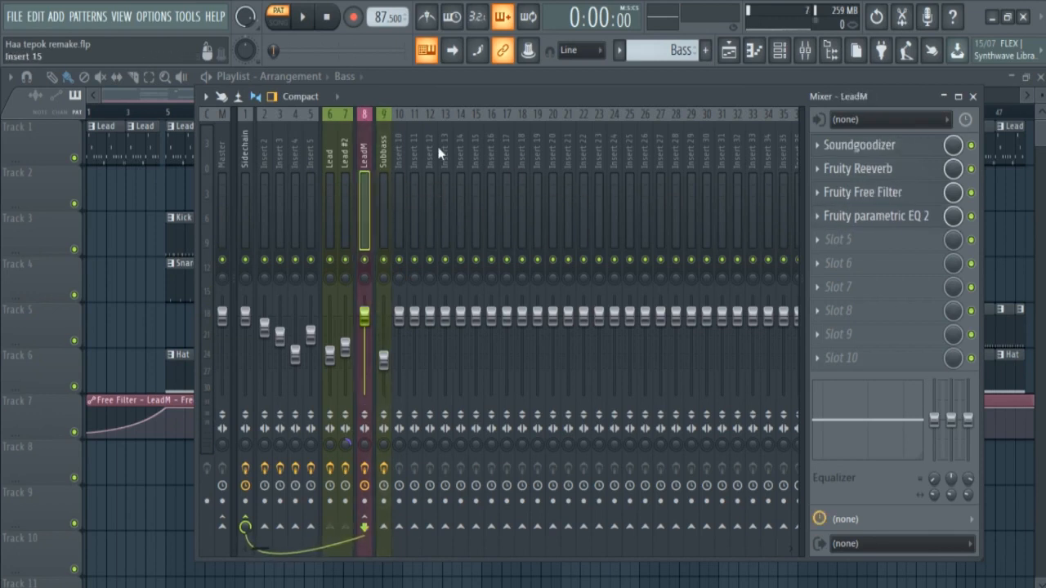
{"action": "left_click", "coordinate": [522, 204]}
{"action": "left_click", "coordinate": [704, 197]}
{"action": "left_click", "coordinate": [507, 200]}
{"action": "left_click", "coordinate": [445, 200]}
{"action": "left_click", "coordinate": [675, 208]}
{"action": "left_click", "coordinate": [536, 216]}
{"action": "left_click", "coordinate": [400, 221]}
Review the routing and sidechain options for sends from the Subbass and LeadM tracks to Insert 10.
{"action": "left_click", "coordinate": [384, 213]}
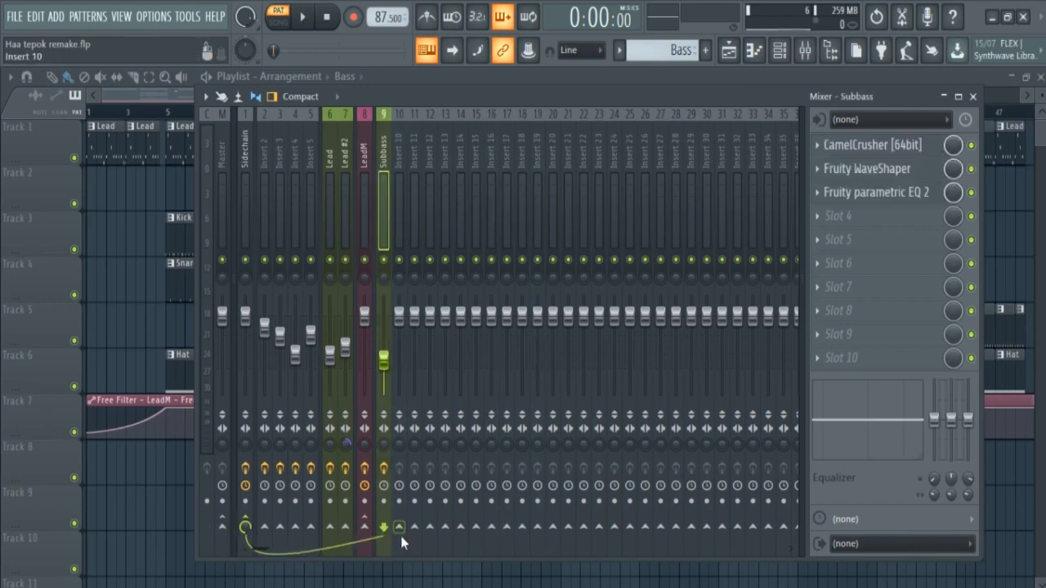
{"action": "right_click", "coordinate": [400, 536]}
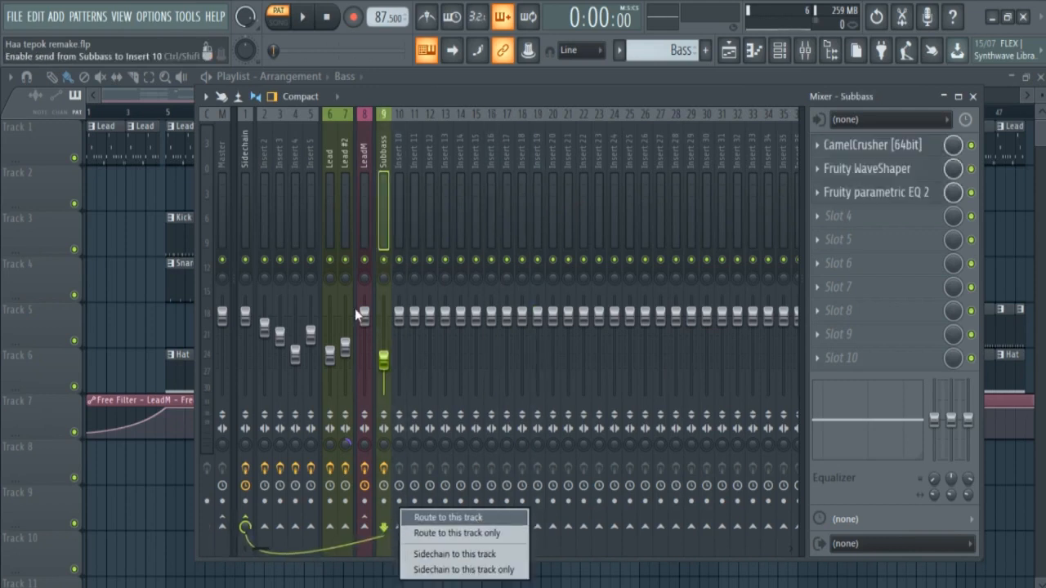
{"action": "left_click", "coordinate": [340, 220]}
{"action": "left_click", "coordinate": [365, 219]}
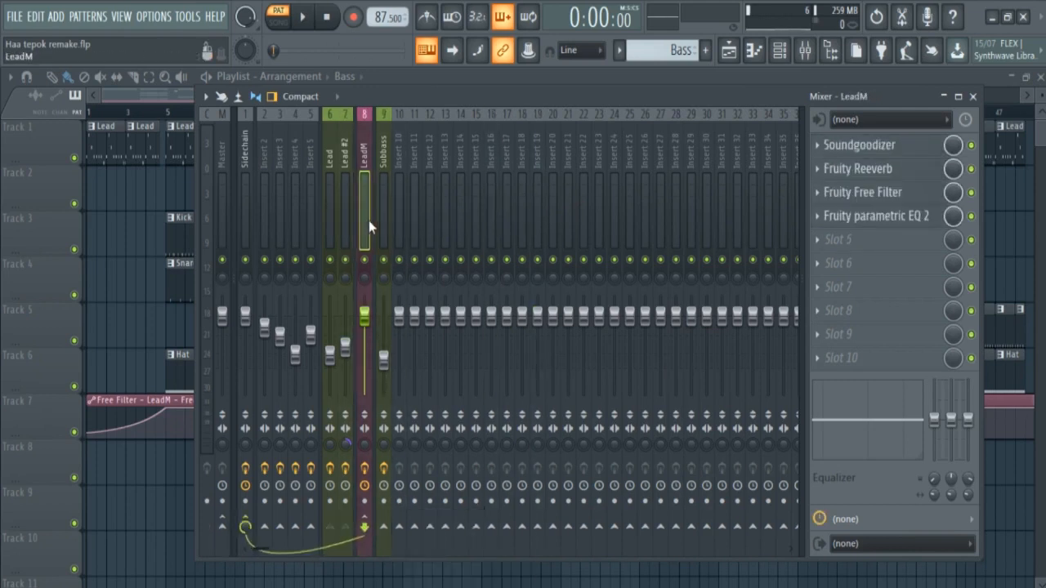
{"action": "right_click", "coordinate": [400, 527]}
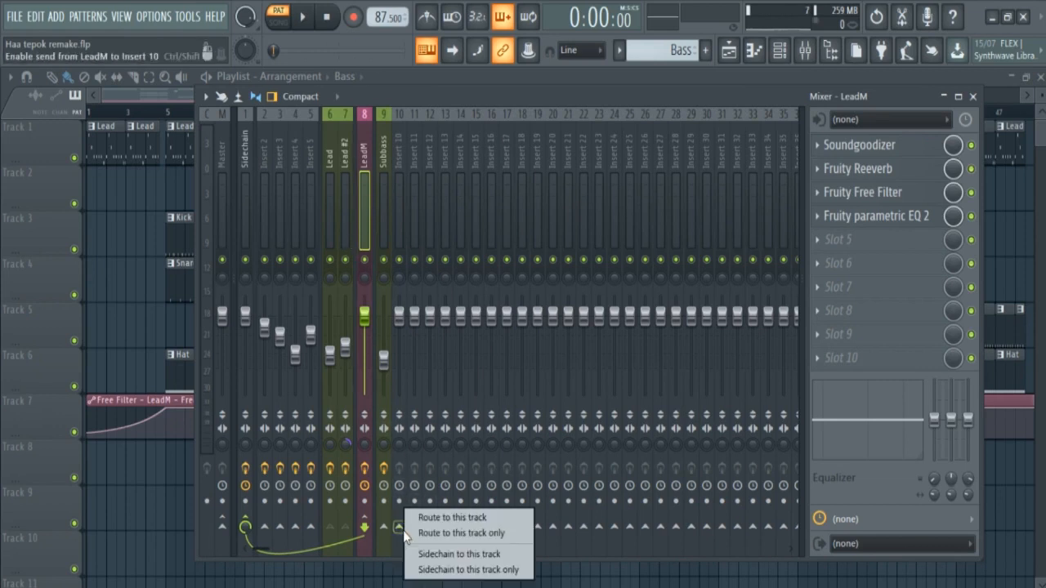
{"action": "left_click", "coordinate": [274, 179]}
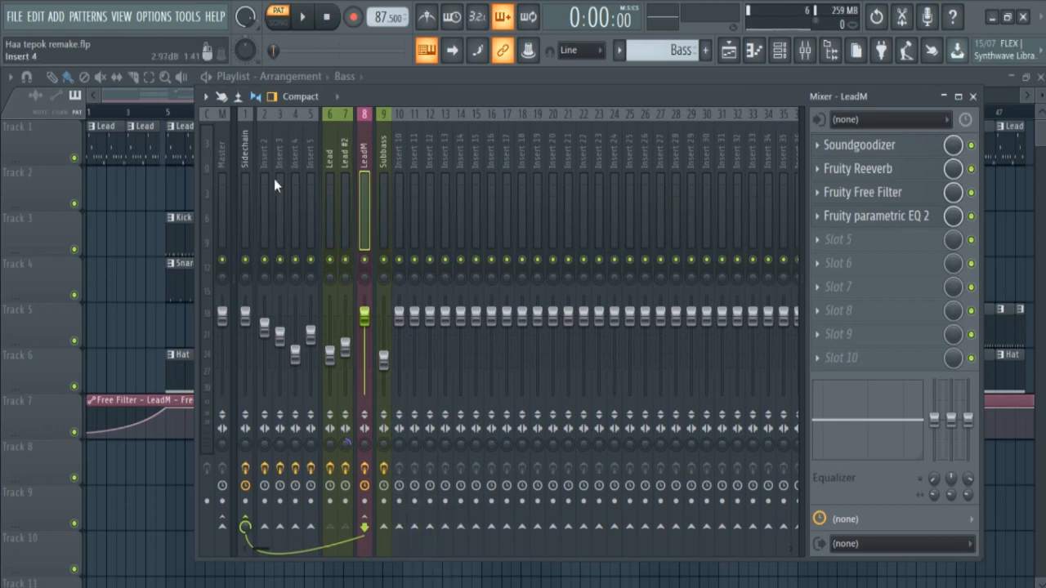
Select the Sidechain mixer track and view its Fruity Limiter, closing the plugin window again.
{"action": "key", "text": "Left"}
{"action": "key", "text": "Left"}
{"action": "key", "text": "Left"}
{"action": "key", "text": "Left"}
{"action": "key", "text": "Left"}
{"action": "key", "text": "Left"}
{"action": "key", "text": "Left"}
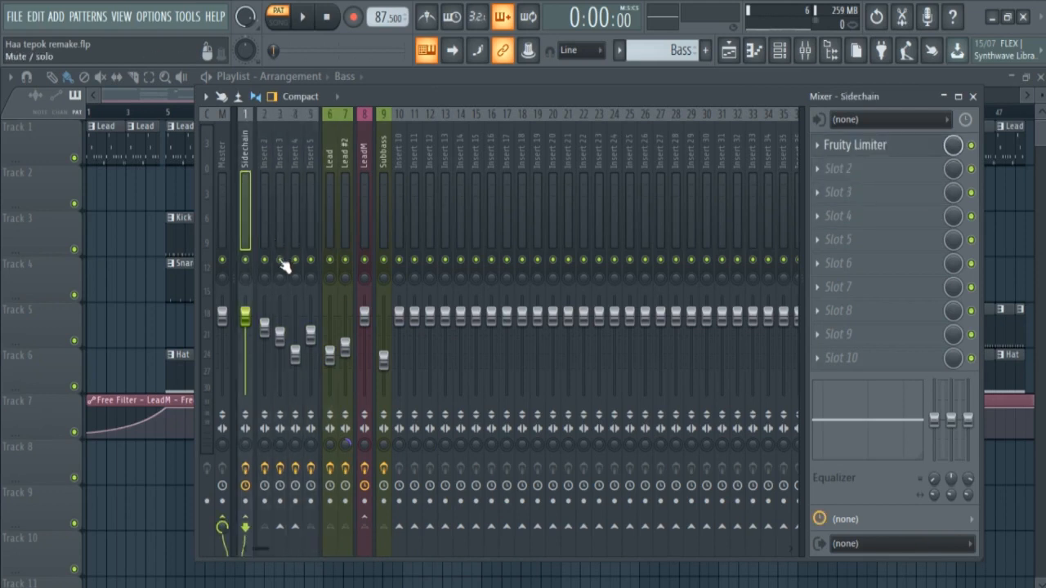
{"action": "left_click", "coordinate": [882, 149]}
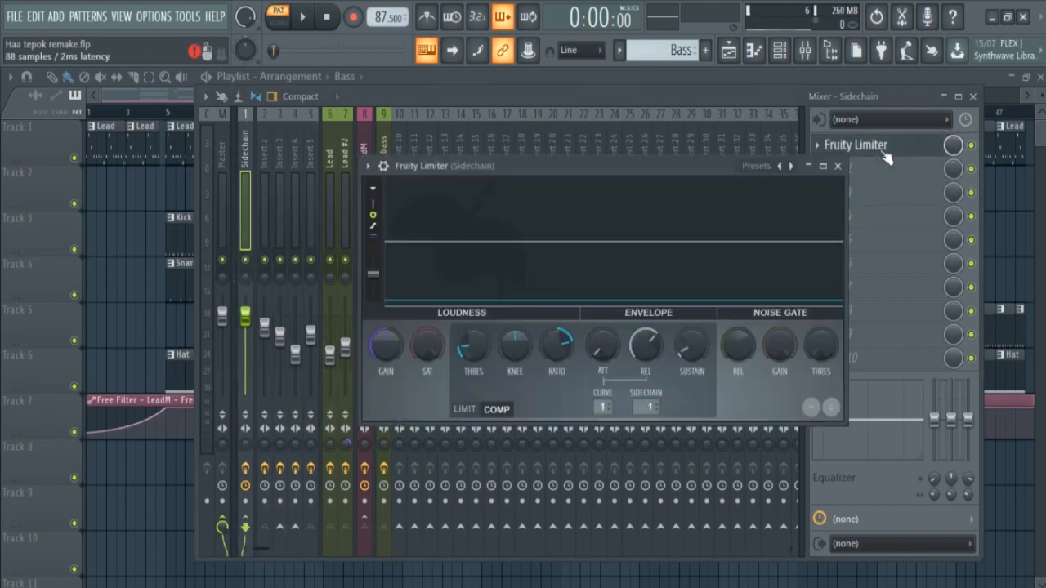
{"action": "left_click_drag", "start_coordinate": [589, 171], "coordinate": [525, 193]}
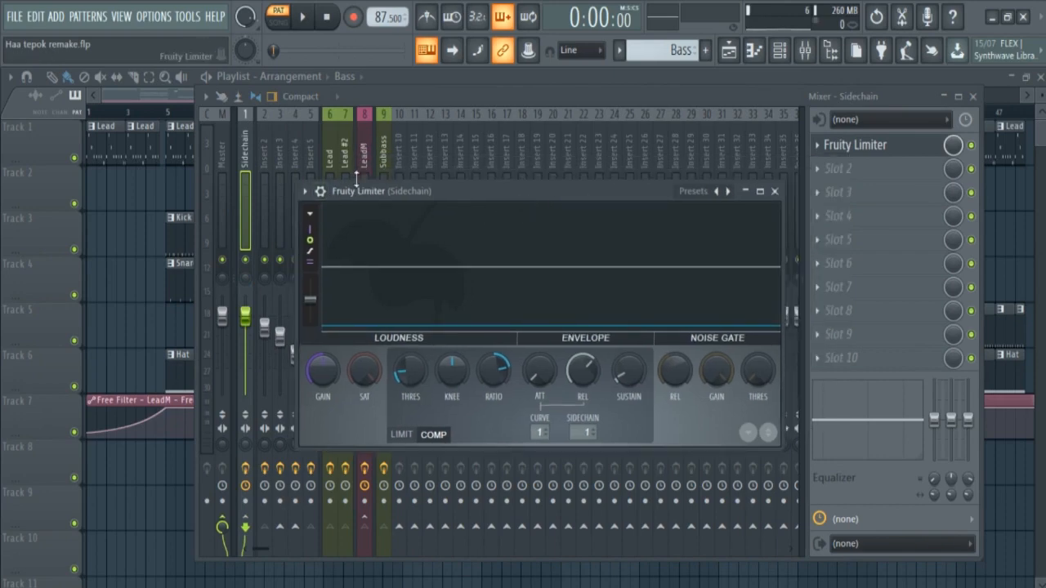
{"action": "left_click", "coordinate": [379, 164]}
{"action": "left_click", "coordinate": [244, 164]}
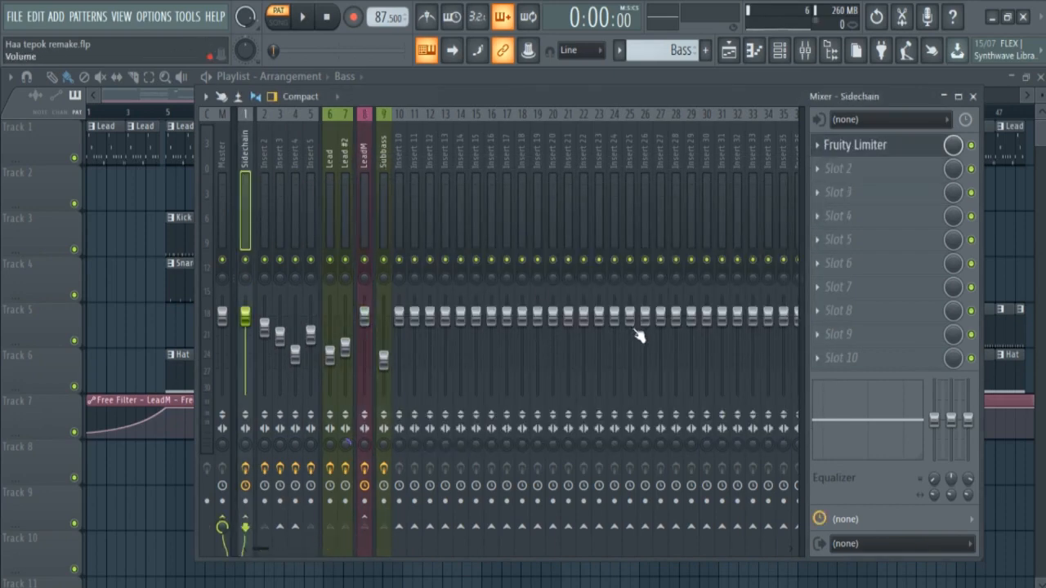
Review the plugin list for slot 2, then examine Fruity Limiter's COMP mode and sidechain input on the Sidechain track.
{"action": "left_click", "coordinate": [849, 170]}
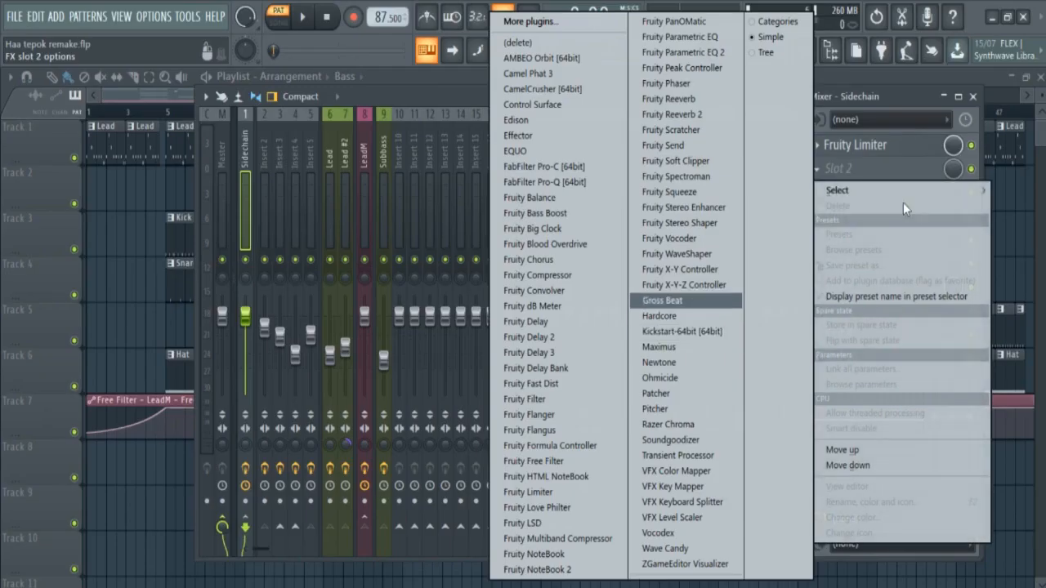
{"action": "left_click", "coordinate": [859, 168]}
{"action": "left_click", "coordinate": [862, 148]}
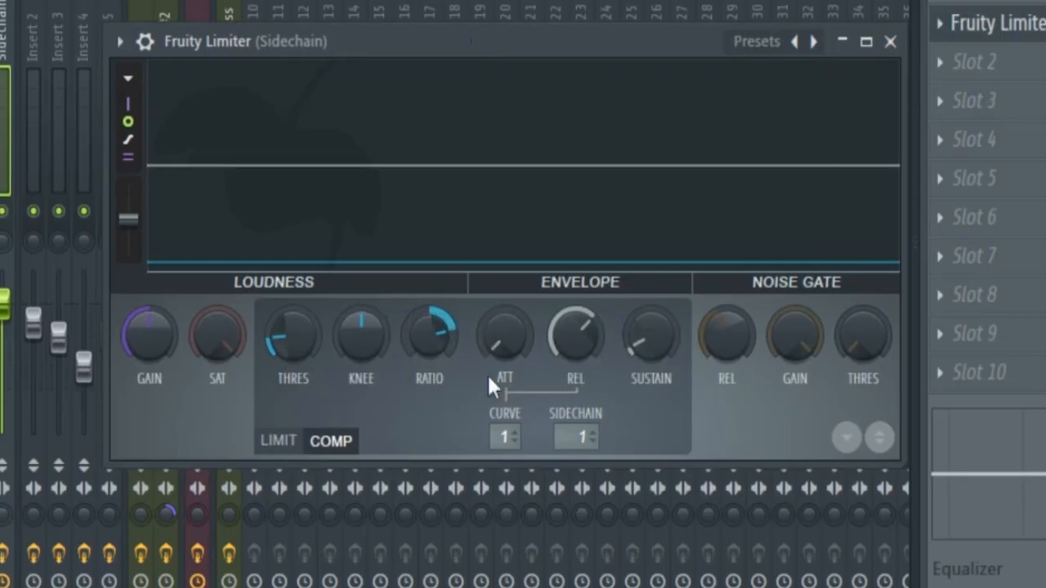
{"action": "left_click", "coordinate": [343, 440]}
{"action": "left_click", "coordinate": [343, 440]}
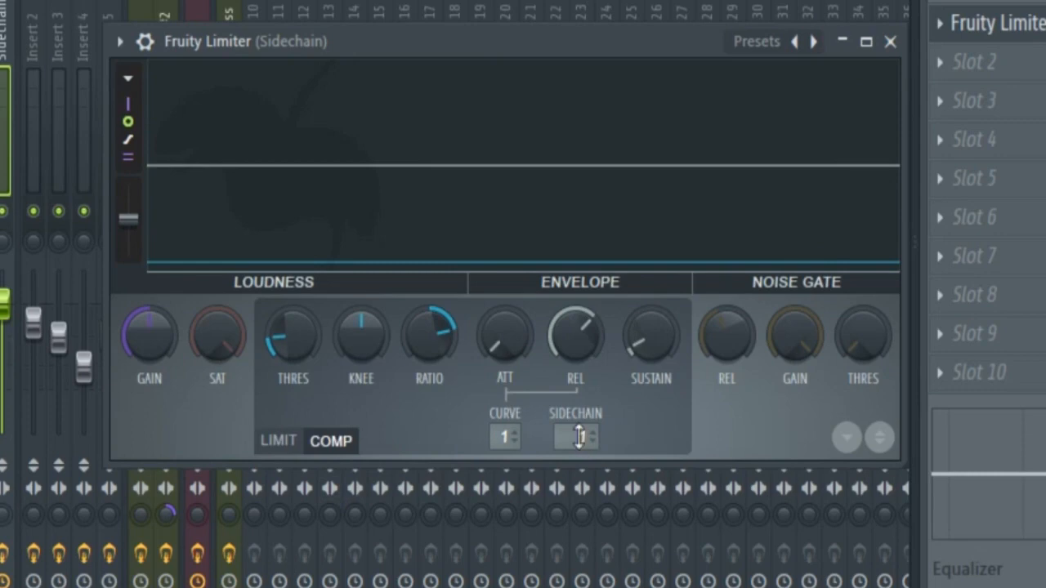
{"action": "left_click", "coordinate": [579, 437]}
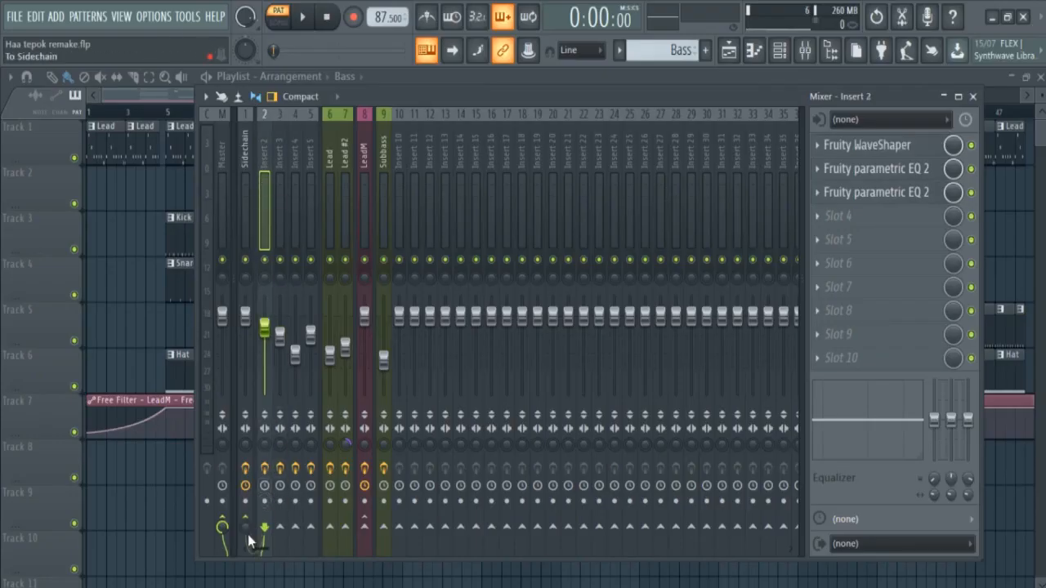
Sidechain Insert 2 to the Sidechain track and check the sidechain input number in its Fruity Limiter.
{"action": "right_click", "coordinate": [245, 525]}
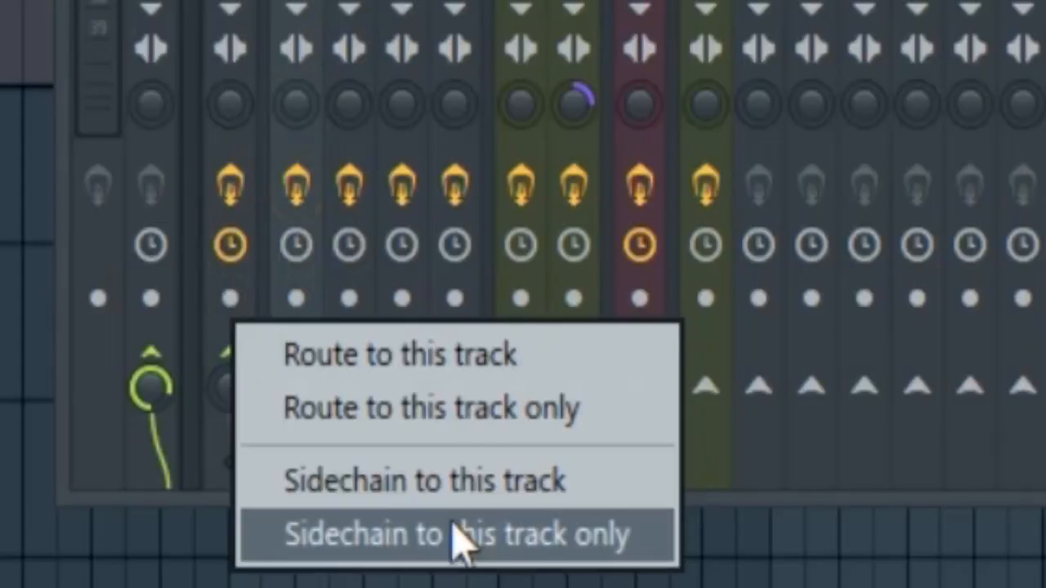
{"action": "left_click", "coordinate": [523, 482]}
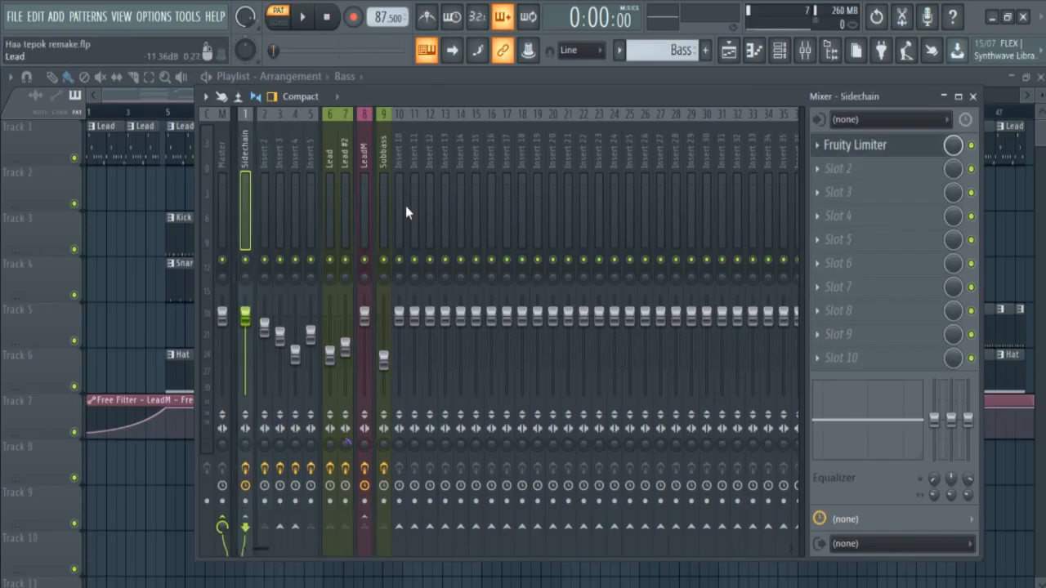
{"action": "left_click", "coordinate": [856, 147]}
{"action": "left_click_drag", "start_coordinate": [591, 168], "coordinate": [529, 174]}
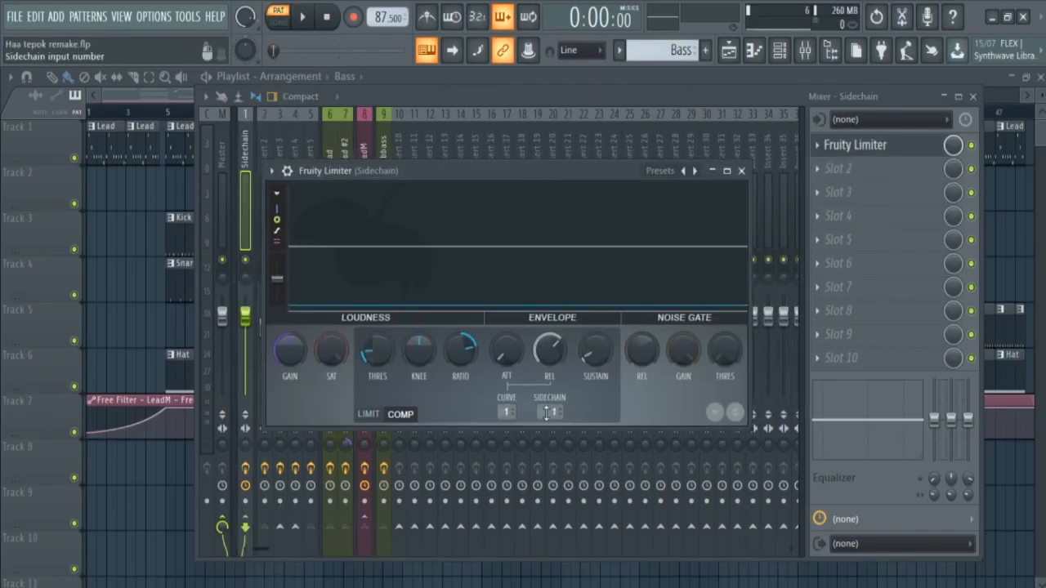
{"action": "left_click", "coordinate": [545, 412]}
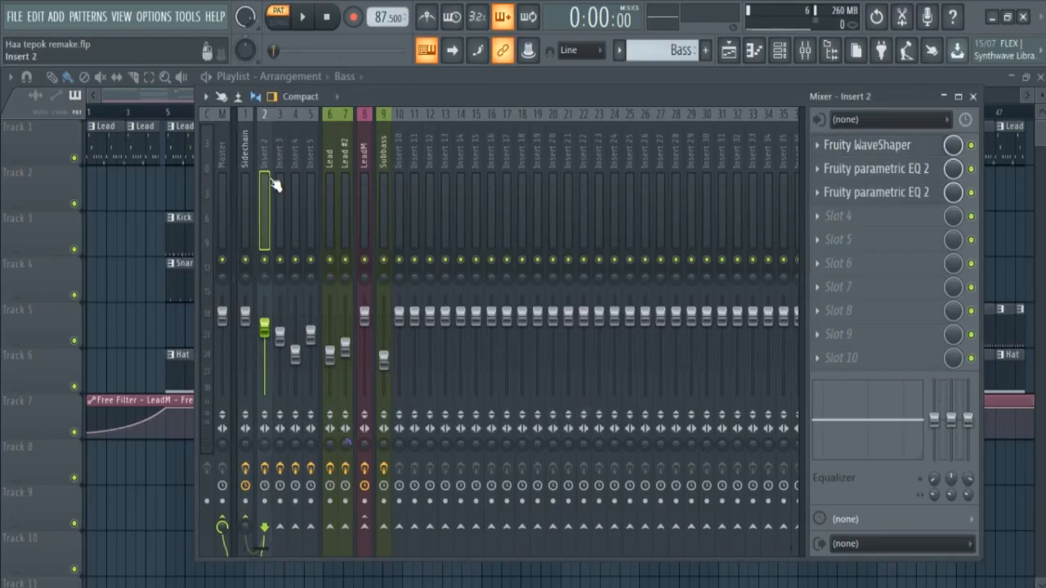
Rename the Insert 2 mixer track as Kick.
{"action": "key", "text": "F2"}
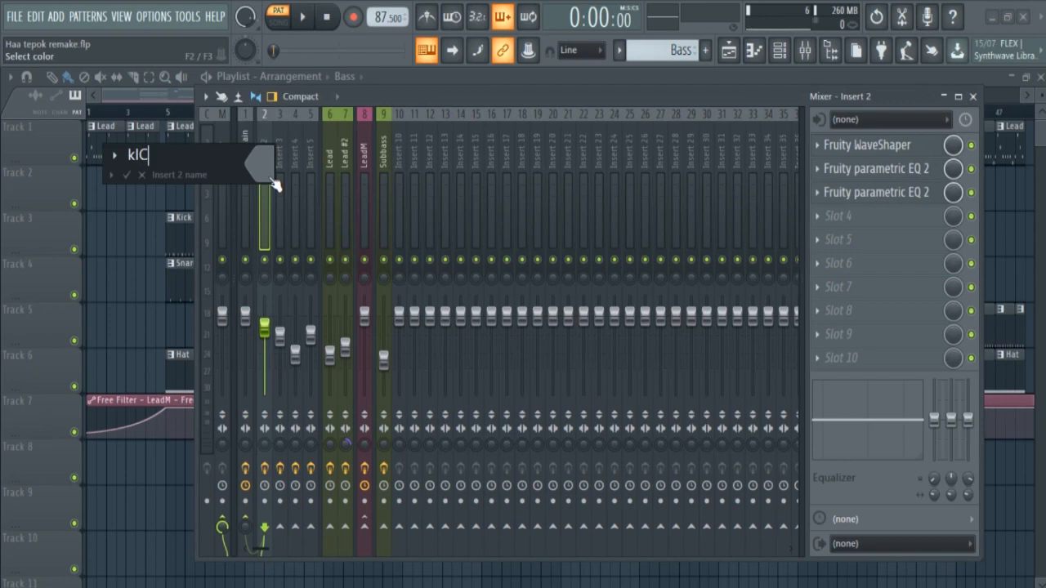
{"action": "type", "text": "Kick"}
{"action": "key", "text": "Return"}
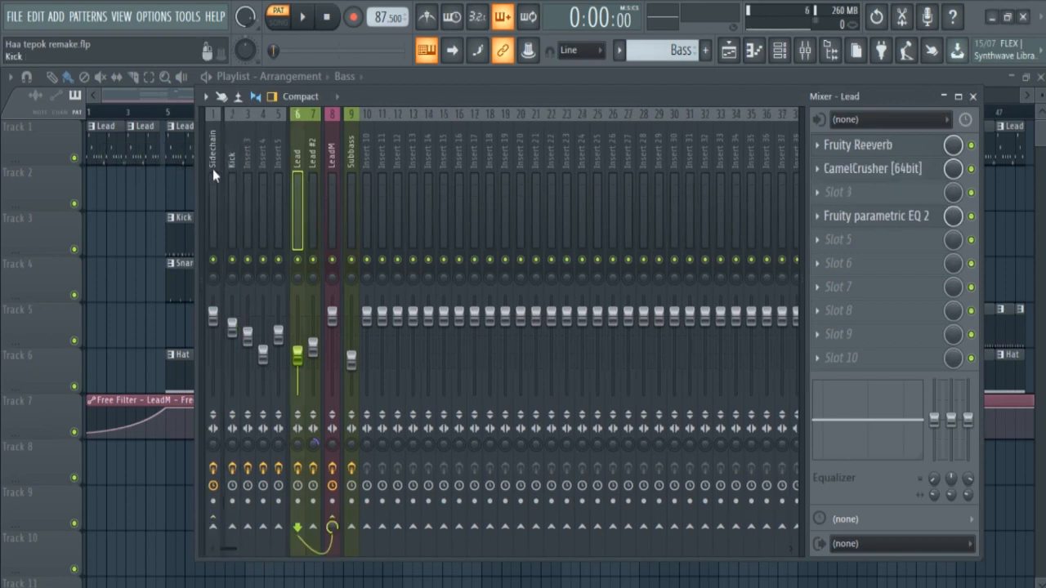
Reopen Fruity Limiter on the Sidechain track and examine its sidechain input, threshold and ratio controls.
{"action": "scroll", "coordinate": [222, 176], "scroll_direction": "up", "scroll_amount": 1}
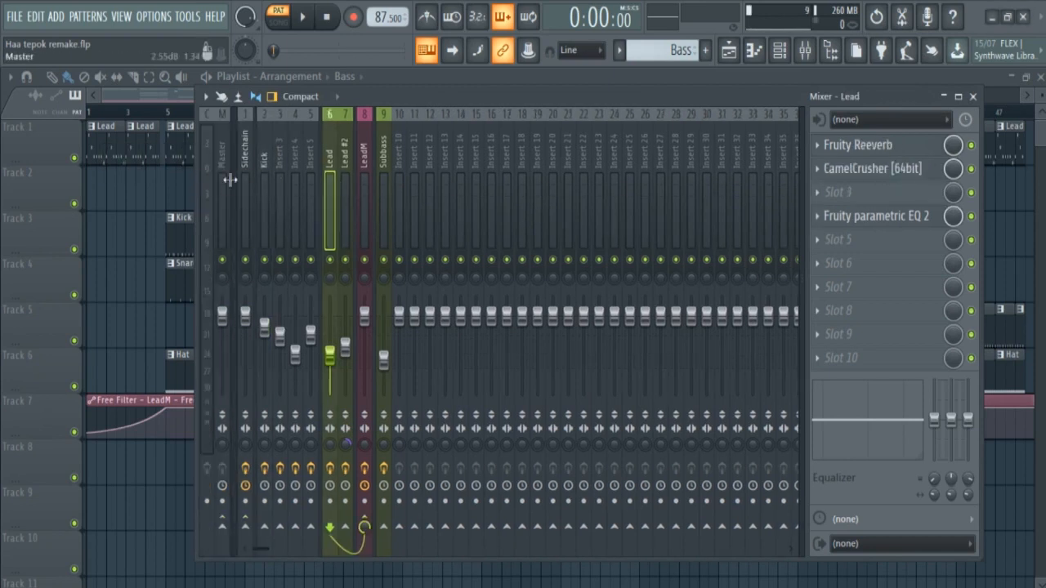
{"action": "left_click", "coordinate": [246, 180]}
{"action": "left_click", "coordinate": [869, 151]}
{"action": "left_click", "coordinate": [557, 409]}
{"action": "left_click", "coordinate": [584, 437]}
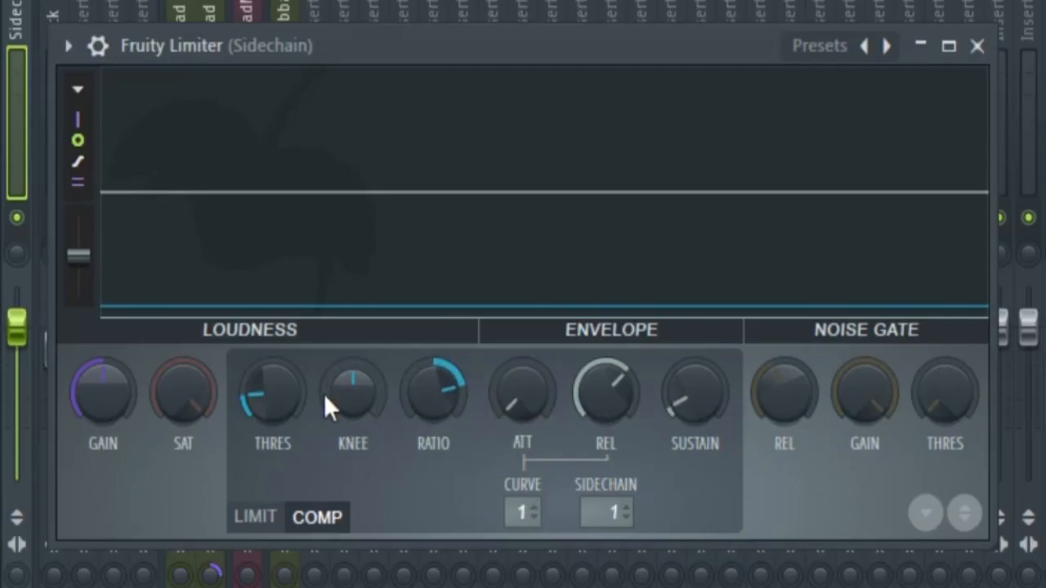
{"action": "left_click_drag", "start_coordinate": [377, 351], "coordinate": [377, 346]}
{"action": "left_click_drag", "start_coordinate": [272, 395], "coordinate": [272, 399]}
{"action": "left_click_drag", "start_coordinate": [439, 404], "coordinate": [439, 399]}
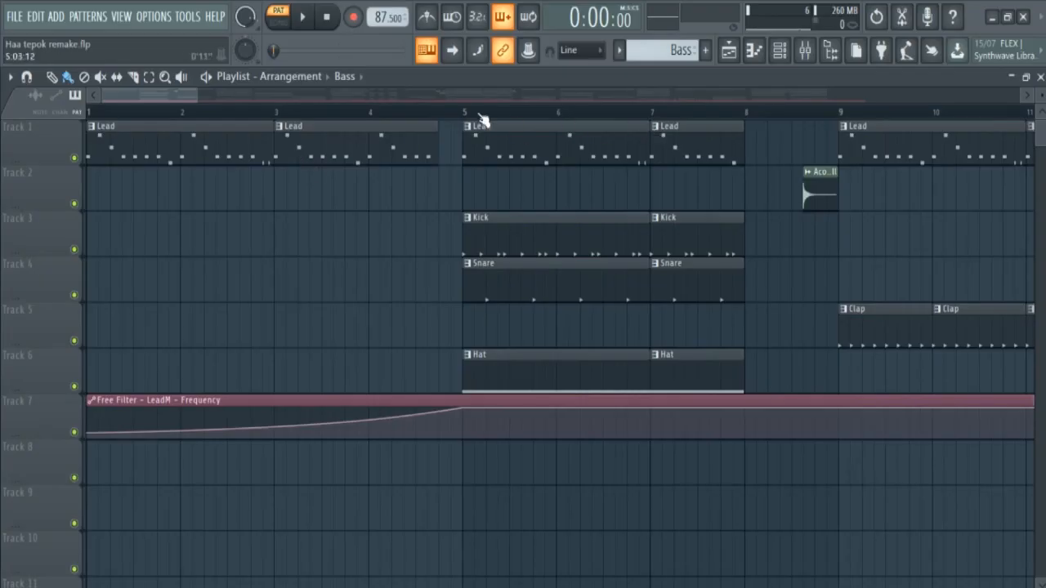
Leave only the Lead, Kick and Free Filter automation tracks audible and play the song from bar 5.
{"action": "left_click_drag", "start_coordinate": [474, 121], "coordinate": [433, 112]}
{"action": "left_click", "coordinate": [420, 110]}
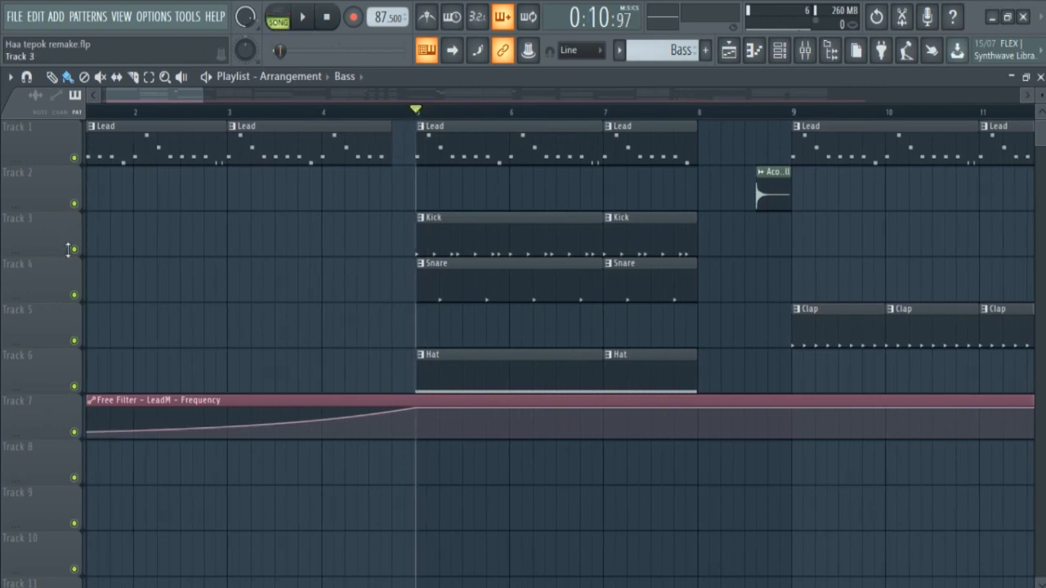
{"action": "left_click", "coordinate": [71, 249], "text": "ctrl"}
{"action": "left_click", "coordinate": [74, 159]}
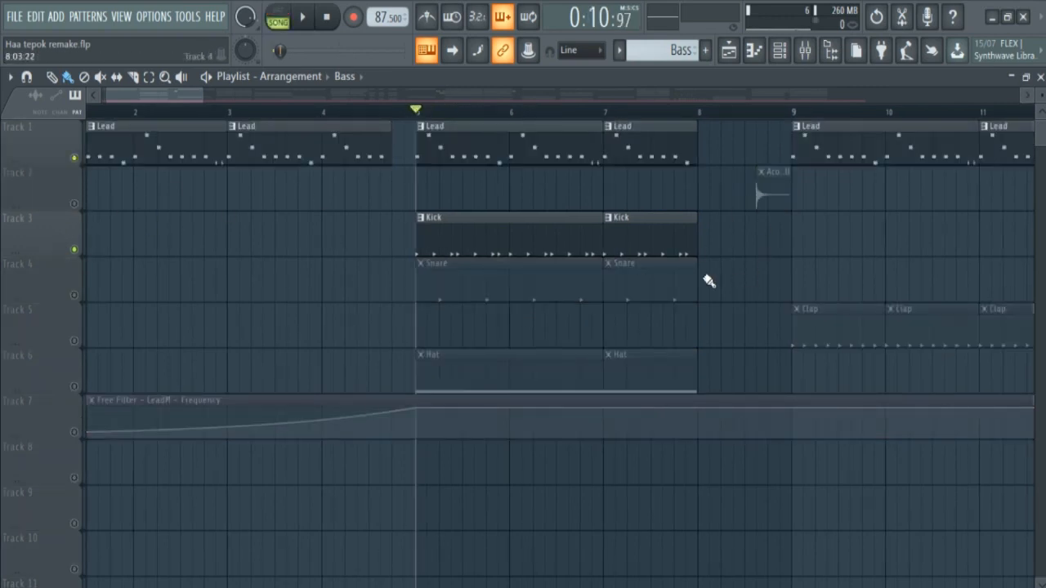
{"action": "scroll", "coordinate": [710, 281], "scroll_direction": "up", "scroll_amount": 2}
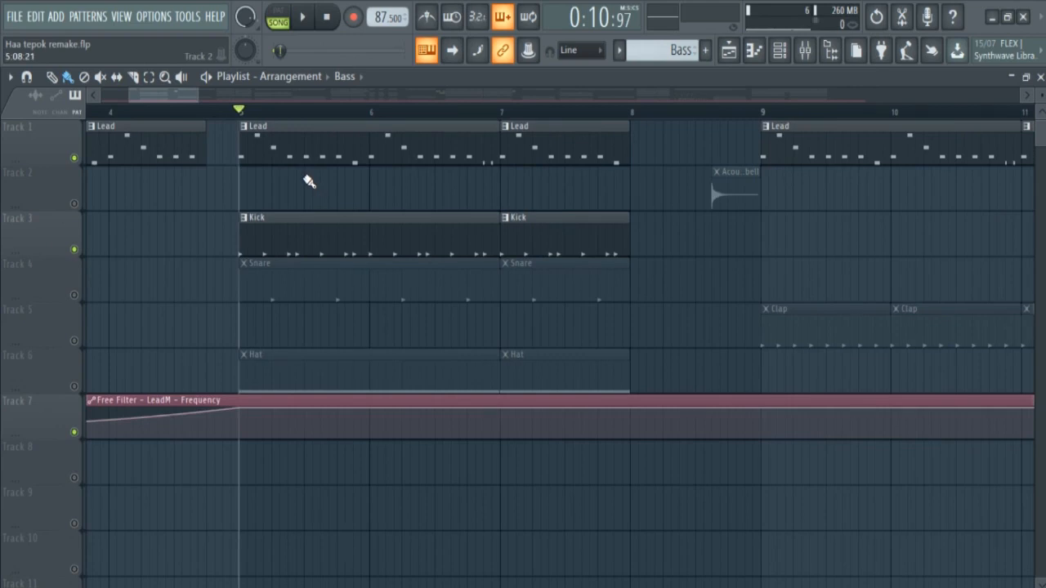
{"action": "key", "text": "space"}
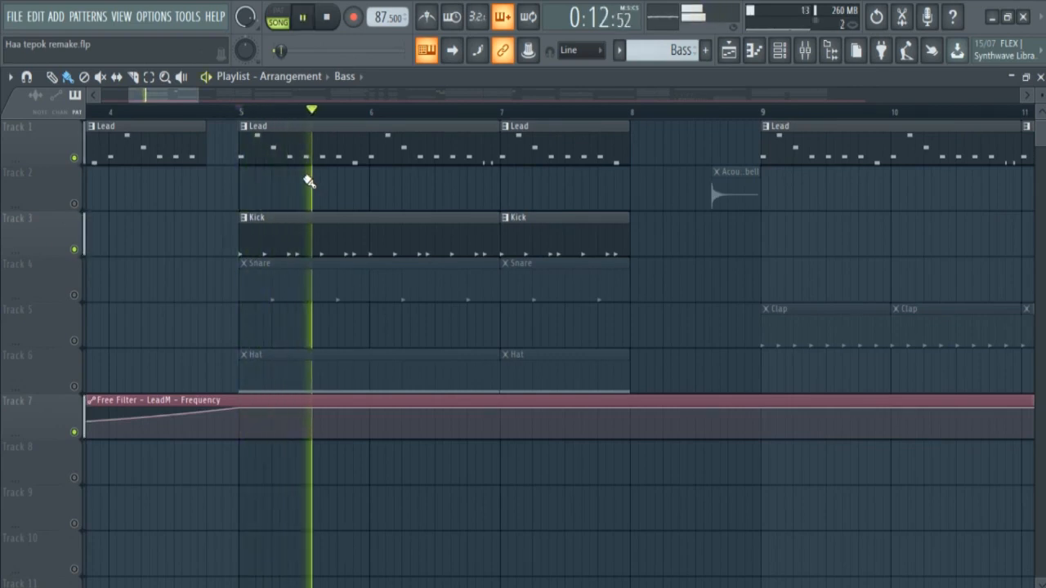
{"action": "key", "text": "space"}
Play the Lead and Kick section with the mixer moved below the clips to examine the Sidechain track's levels.
{"action": "left_click", "coordinate": [832, 49]}
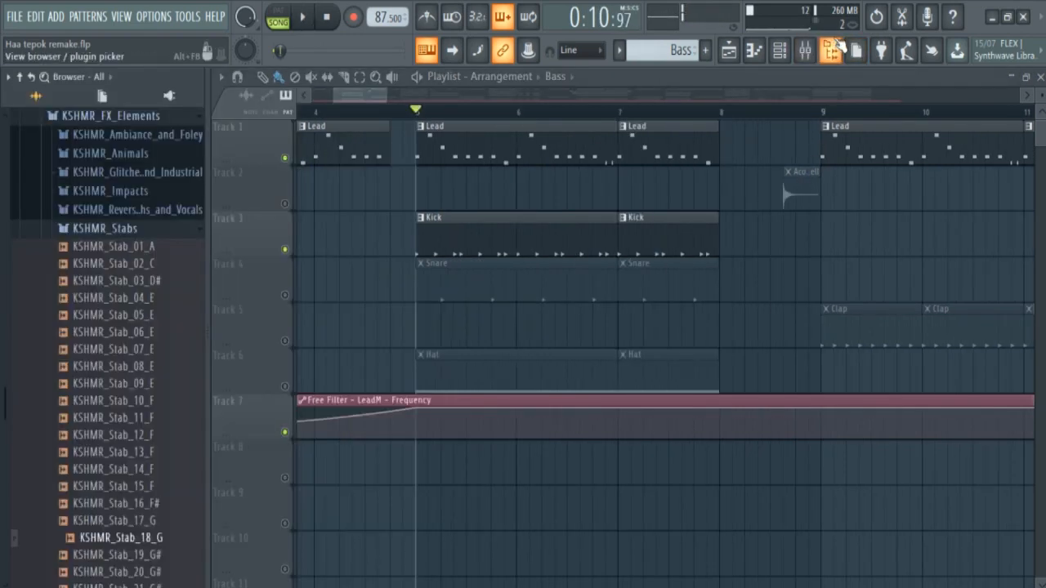
{"action": "left_click", "coordinate": [835, 48]}
{"action": "left_click", "coordinate": [805, 49]}
{"action": "left_click_drag", "start_coordinate": [834, 91], "coordinate": [694, 268]}
{"action": "key", "text": "space"}
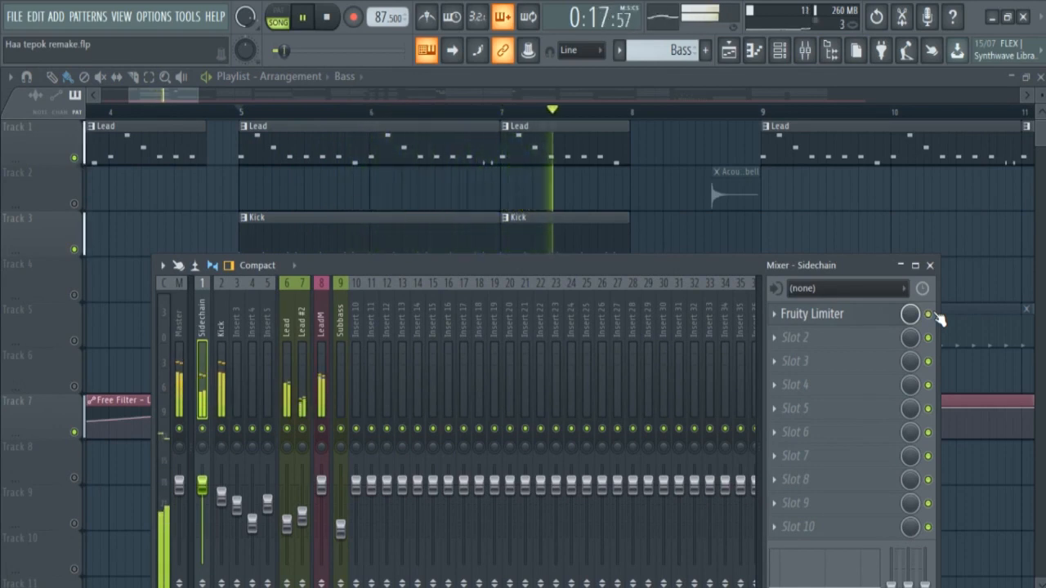
{"action": "key", "text": "space"}
{"action": "key", "text": "F9"}
Unmute all playlist tracks and show the Kick pattern in the channel rack.
{"action": "scroll", "coordinate": [683, 233], "scroll_direction": "down", "scroll_amount": 2}
{"action": "scroll", "coordinate": [676, 237], "scroll_direction": "down", "scroll_amount": 2}
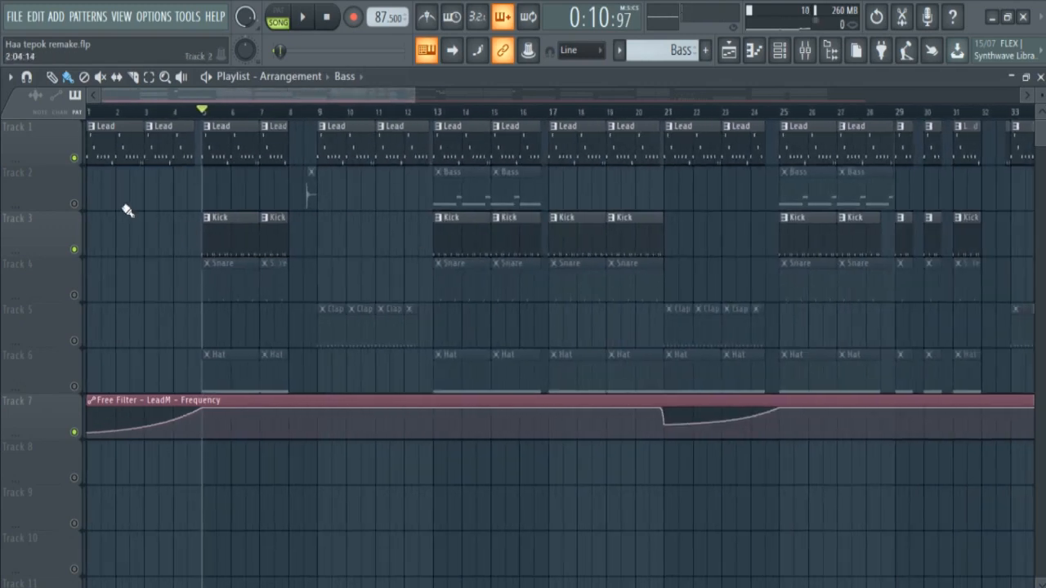
{"action": "scroll", "coordinate": [287, 222], "scroll_direction": "up", "scroll_amount": 2}
{"action": "left_click", "coordinate": [346, 234]}
{"action": "left_click", "coordinate": [770, 62]}
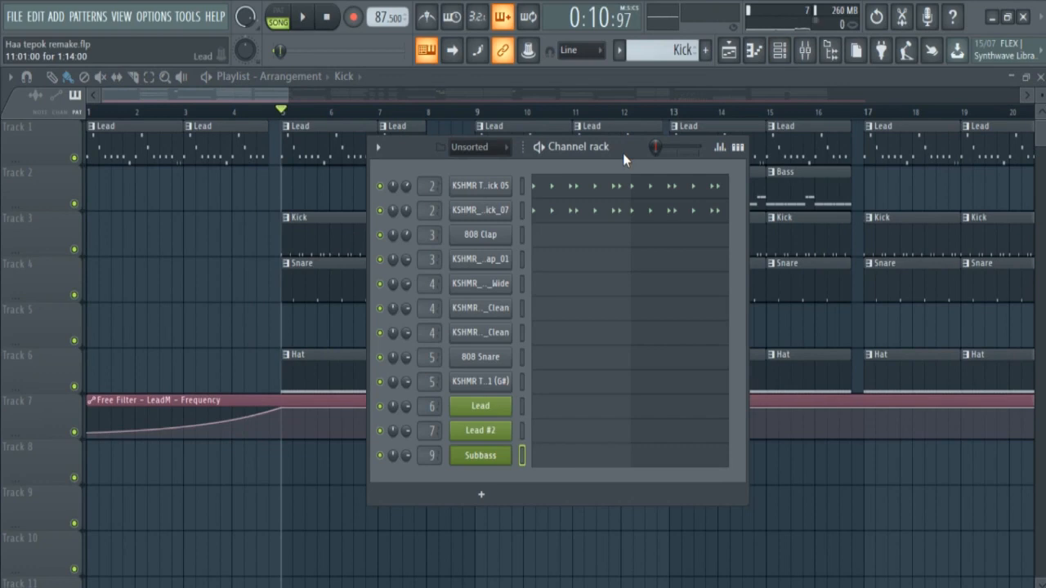
Inspect the KSHMR Trap Top Kick 05 sample settings, then play the Kick pattern and show it as a step grid.
{"action": "left_click", "coordinate": [504, 191]}
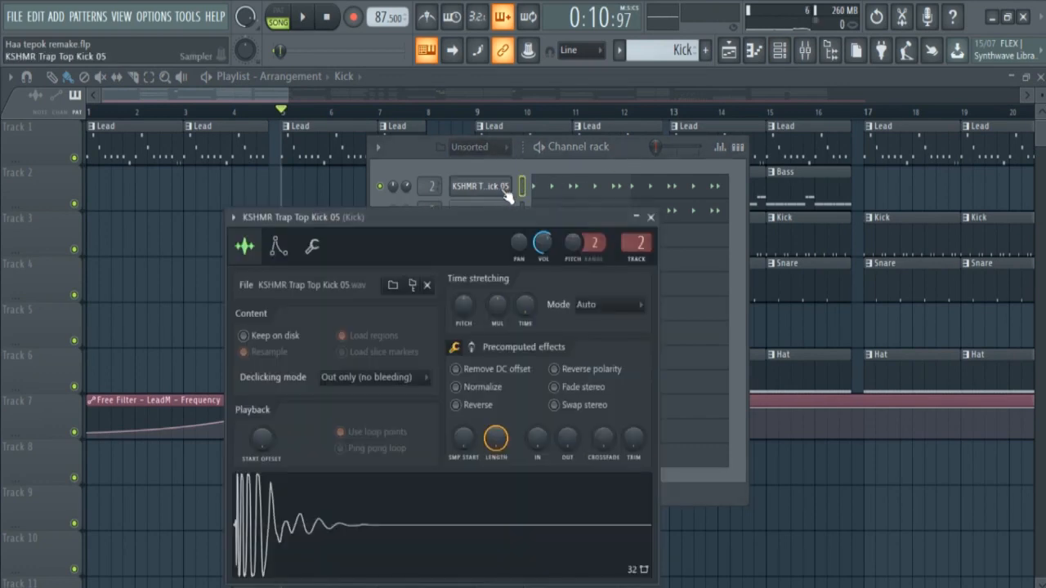
{"action": "left_click", "coordinate": [507, 191]}
{"action": "key", "text": "space"}
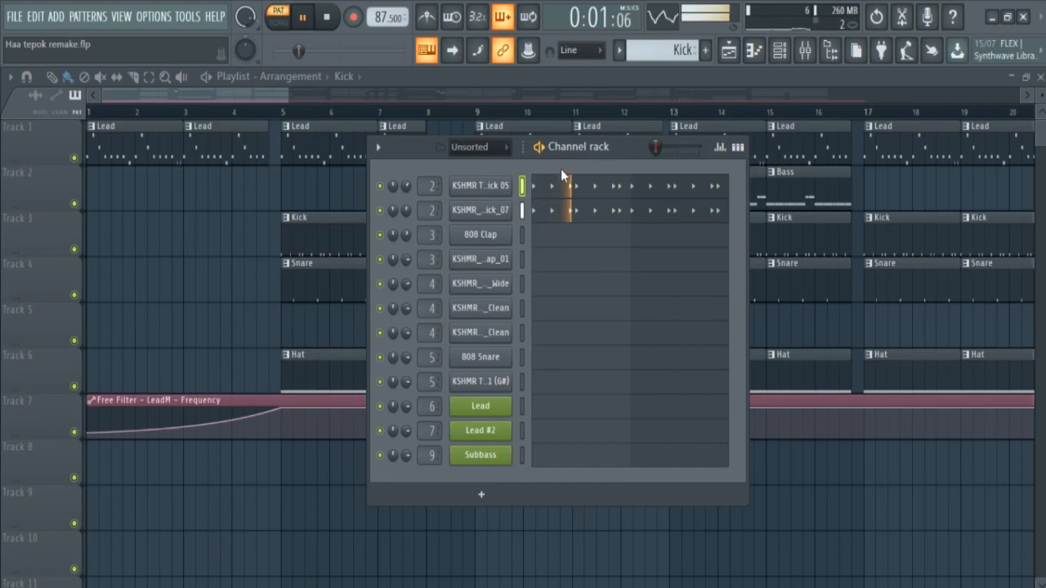
{"action": "left_click", "coordinate": [738, 148]}
{"action": "key", "text": "space"}
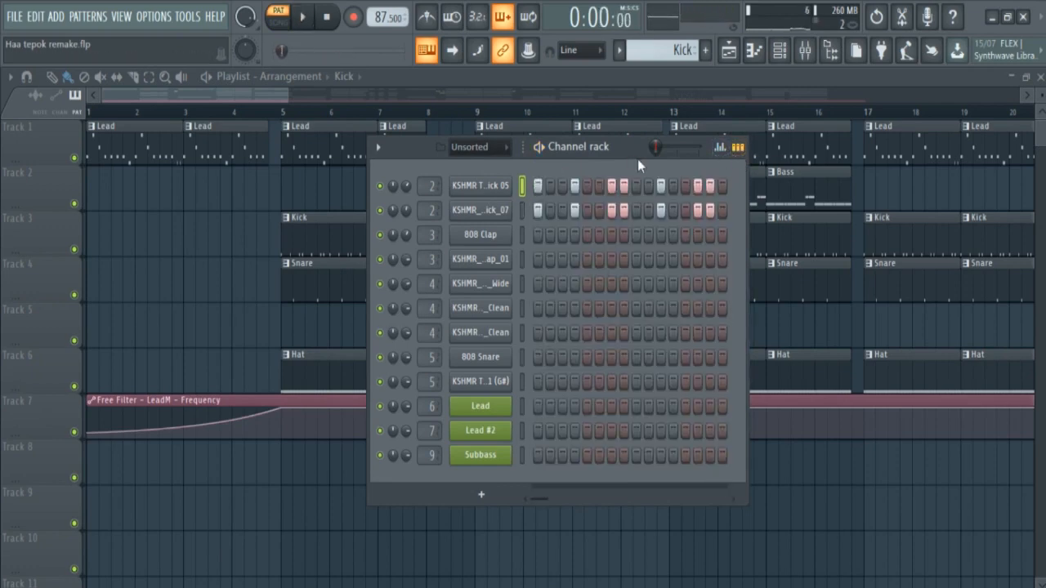
Play the Kick pattern with the mixer shown and bypass the Kick track's effects to compare the sound.
{"action": "left_click_drag", "start_coordinate": [638, 158], "coordinate": [603, 214]}
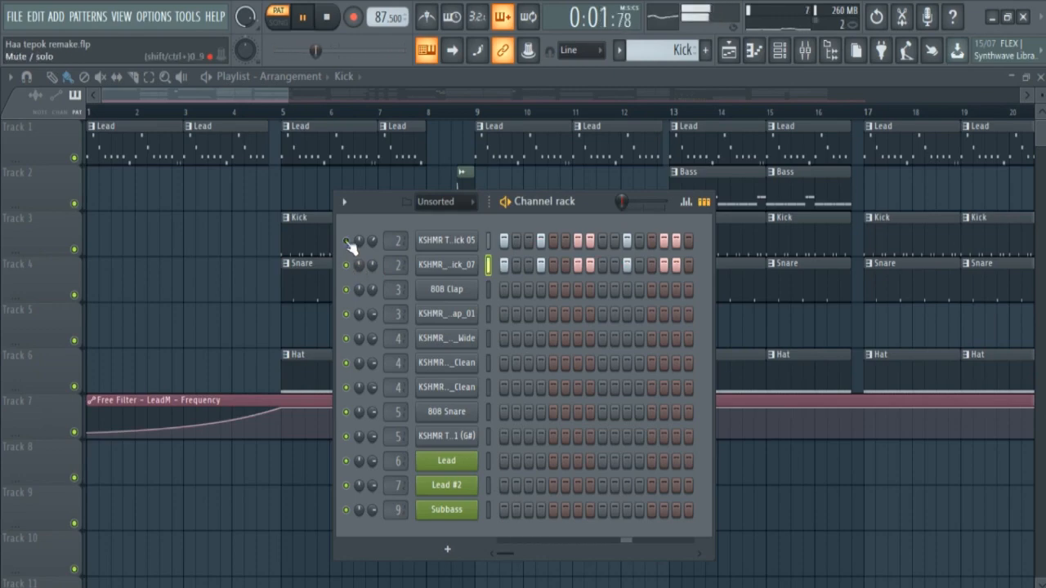
{"action": "key", "text": "F9"}
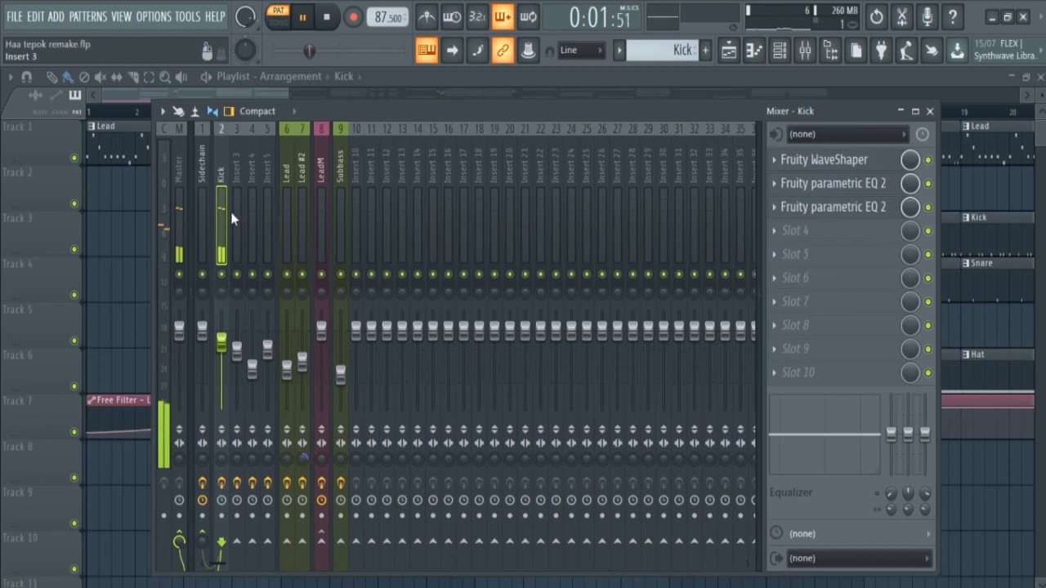
{"action": "left_click", "coordinate": [223, 485]}
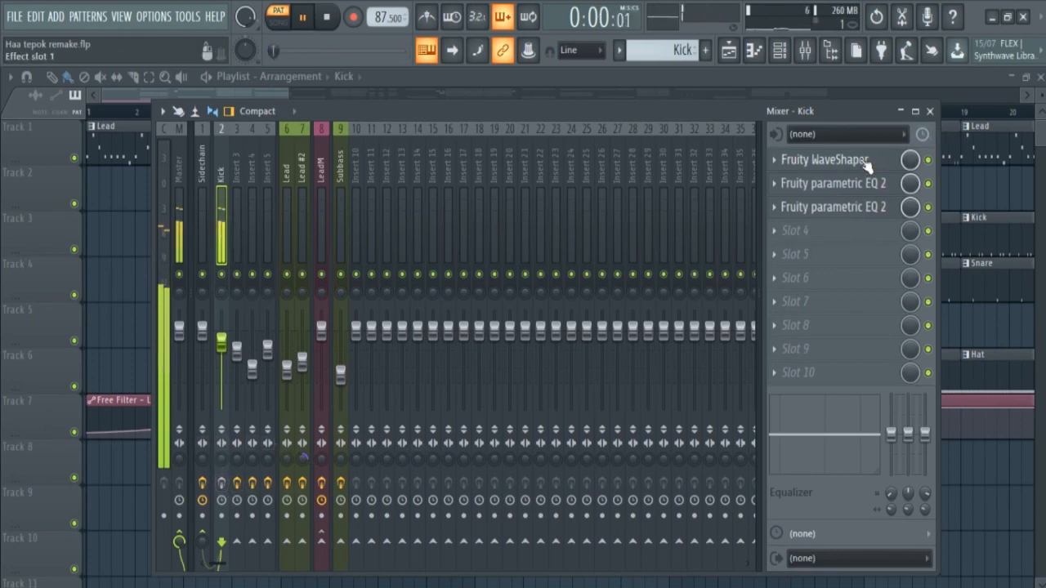
{"action": "key", "text": "space"}
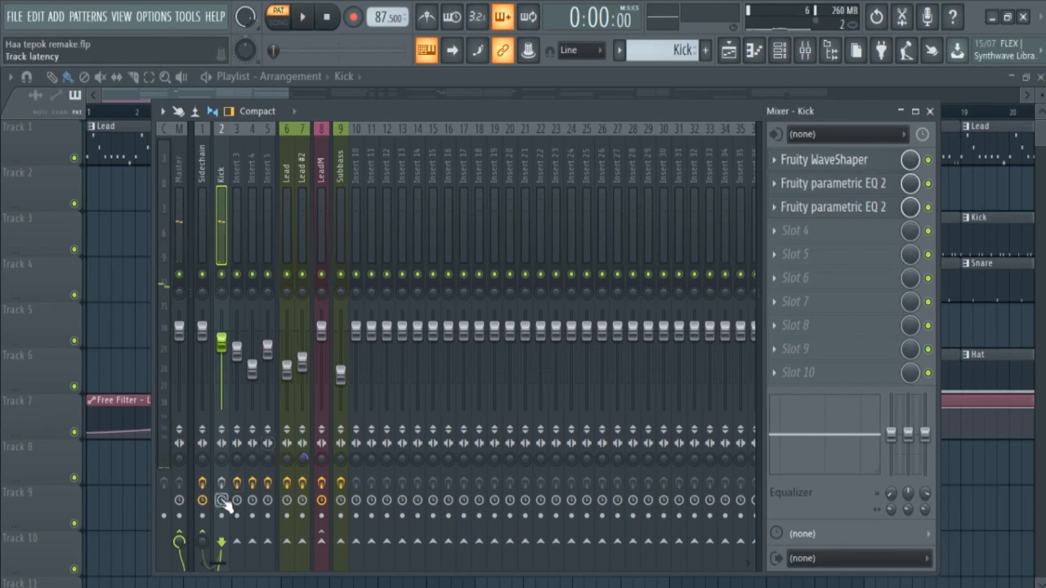
Inspect the Kick track's Fruity WaveShaper and the curves of both its Fruity parametric EQ 2 effects.
{"action": "left_click", "coordinate": [855, 162]}
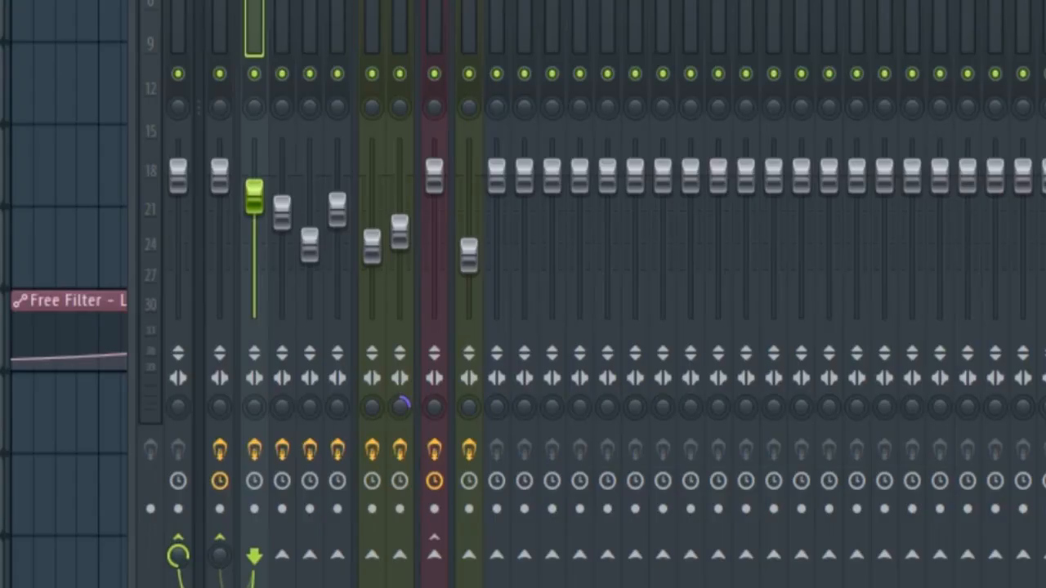
{"action": "left_click", "coordinate": [833, 183]}
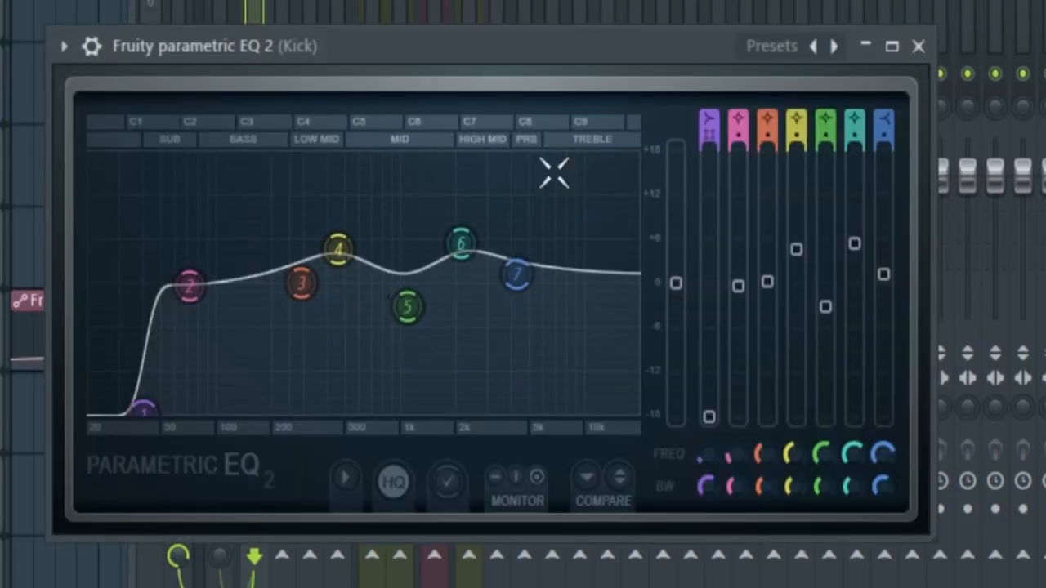
{"action": "left_click_drag", "start_coordinate": [461, 246], "coordinate": [457, 245]}
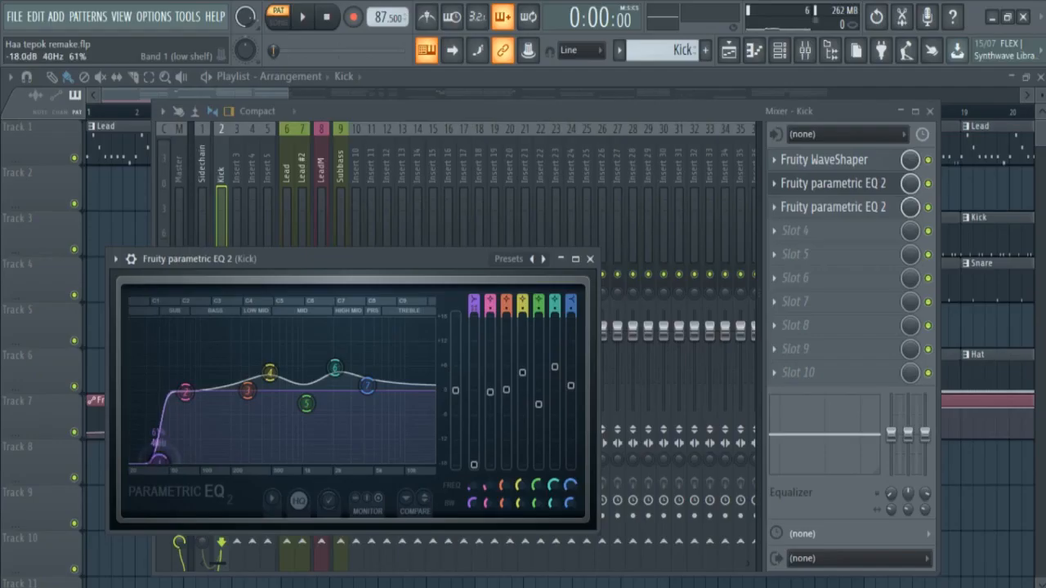
{"action": "left_click", "coordinate": [882, 206]}
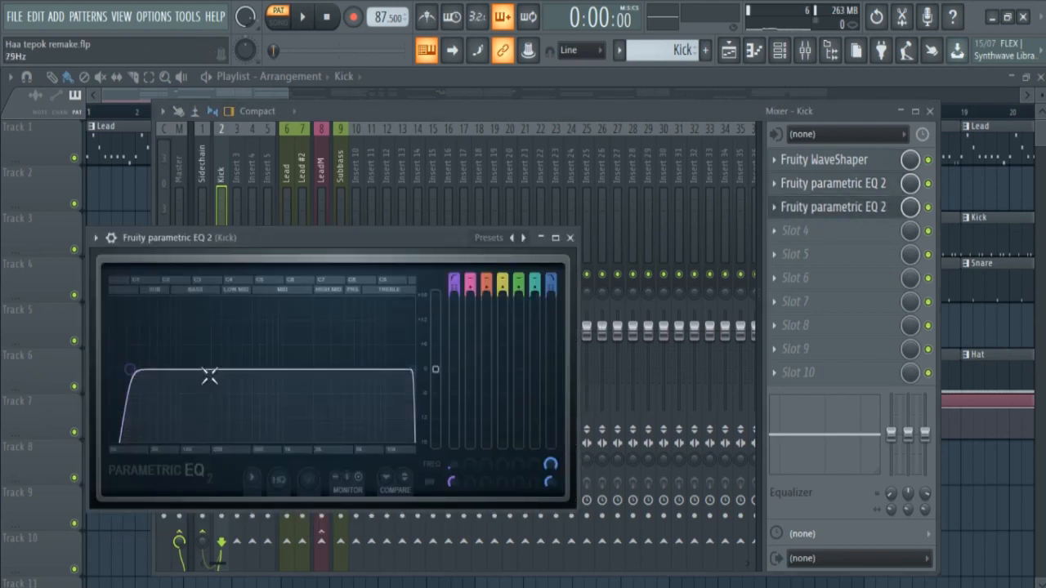
{"action": "left_click", "coordinate": [832, 183]}
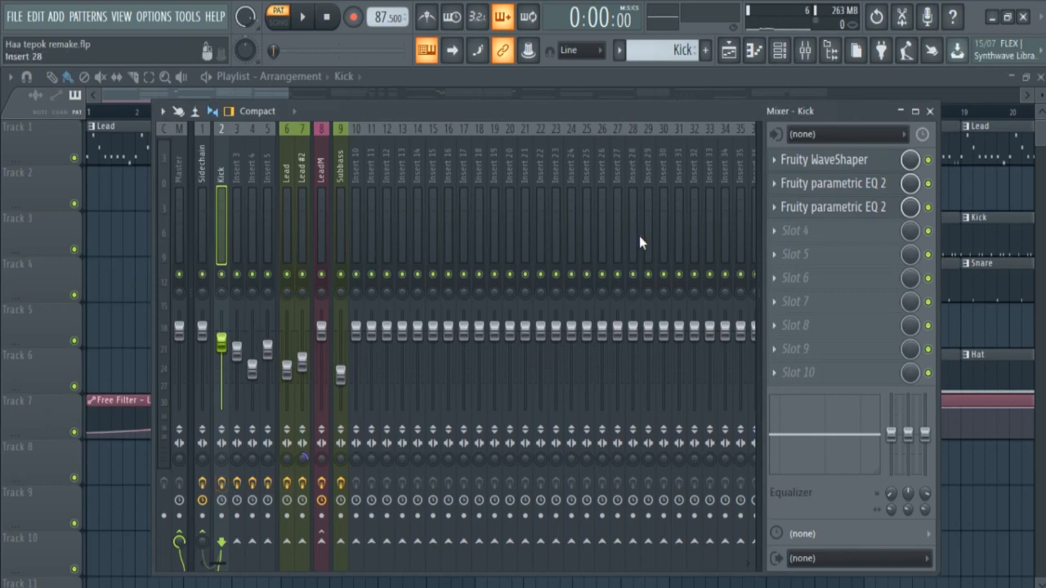
{"action": "key", "text": "space"}
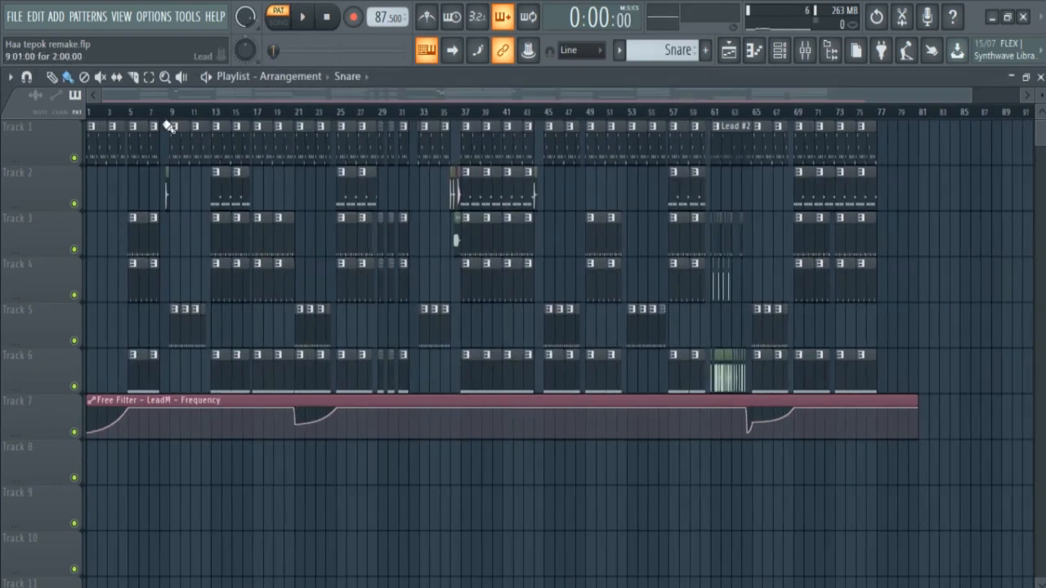
Set the song position to bar 8, then play the Snare pattern and show its steps in the channel rack.
{"action": "left_click_drag", "start_coordinate": [147, 117], "coordinate": [170, 122]}
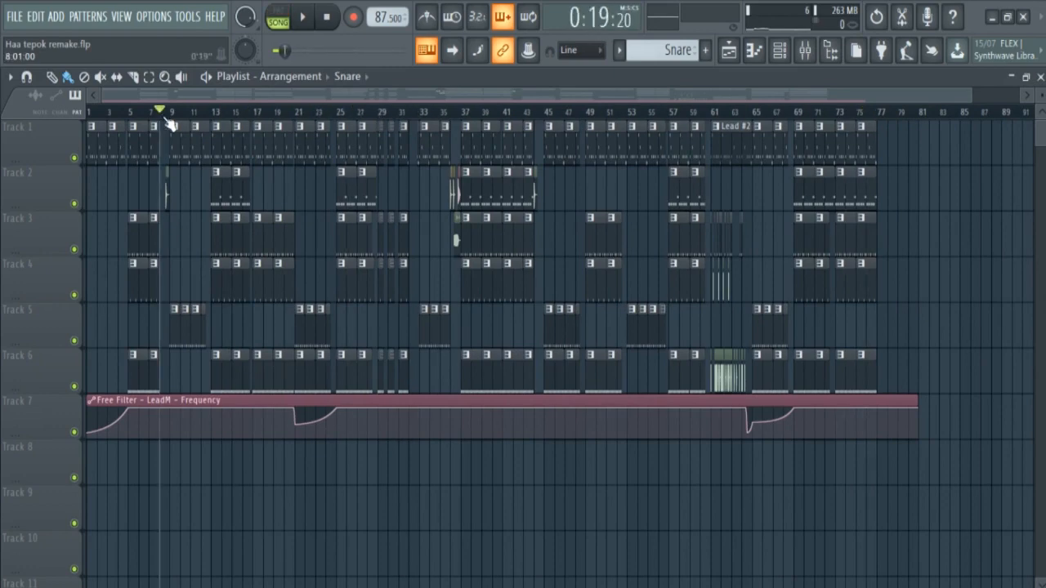
{"action": "scroll", "coordinate": [163, 232], "scroll_direction": "up", "scroll_amount": 5}
{"action": "scroll", "coordinate": [409, 233], "scroll_direction": "up", "scroll_amount": 2}
{"action": "key", "text": "F6"}
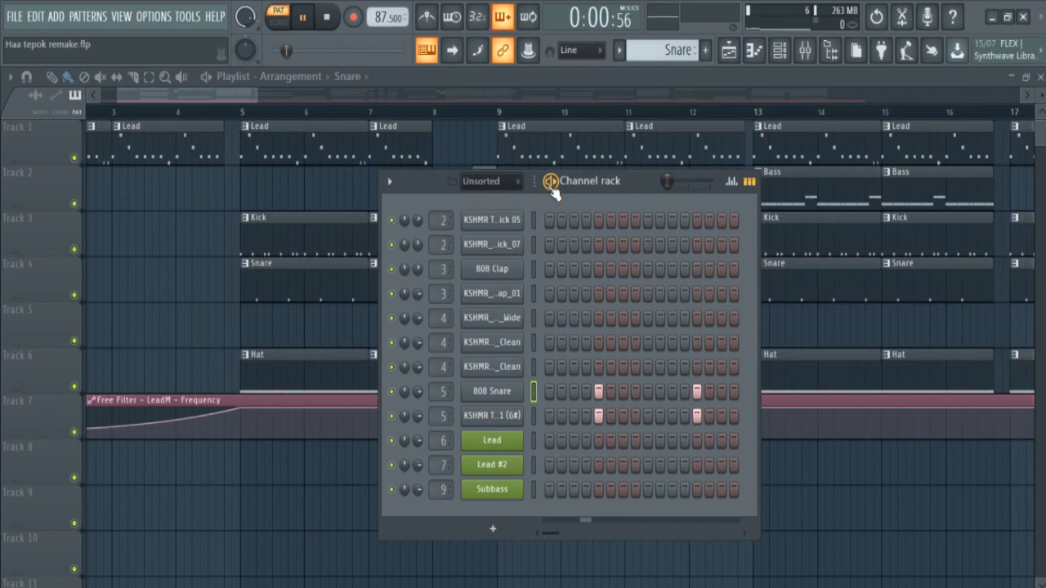
Show mixer track Insert 5 for the snare and inspect the bands of its Fruity parametric EQ 2.
{"action": "left_click", "coordinate": [808, 57]}
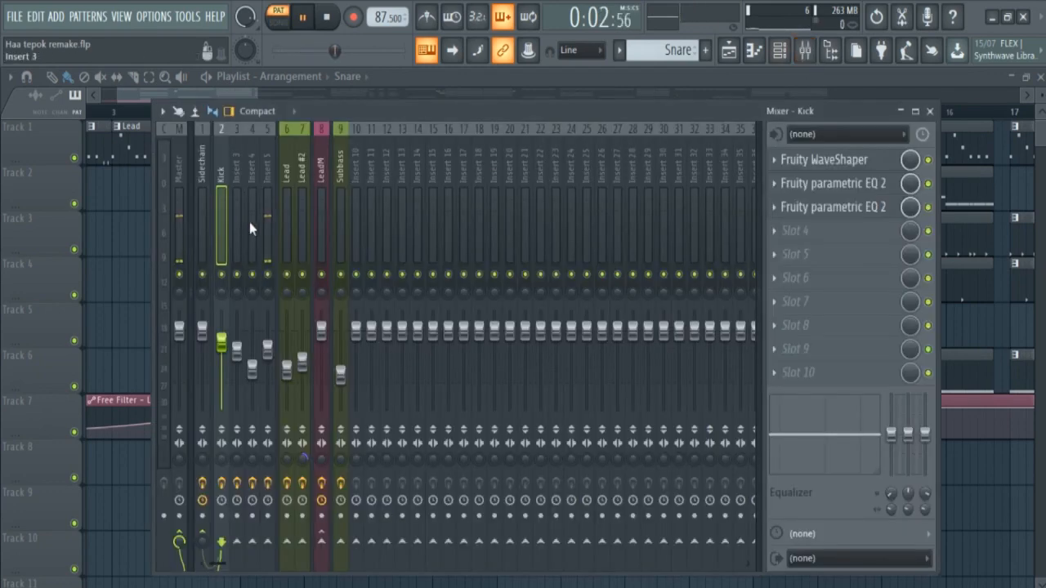
{"action": "left_click", "coordinate": [250, 224]}
{"action": "left_click", "coordinate": [264, 224]}
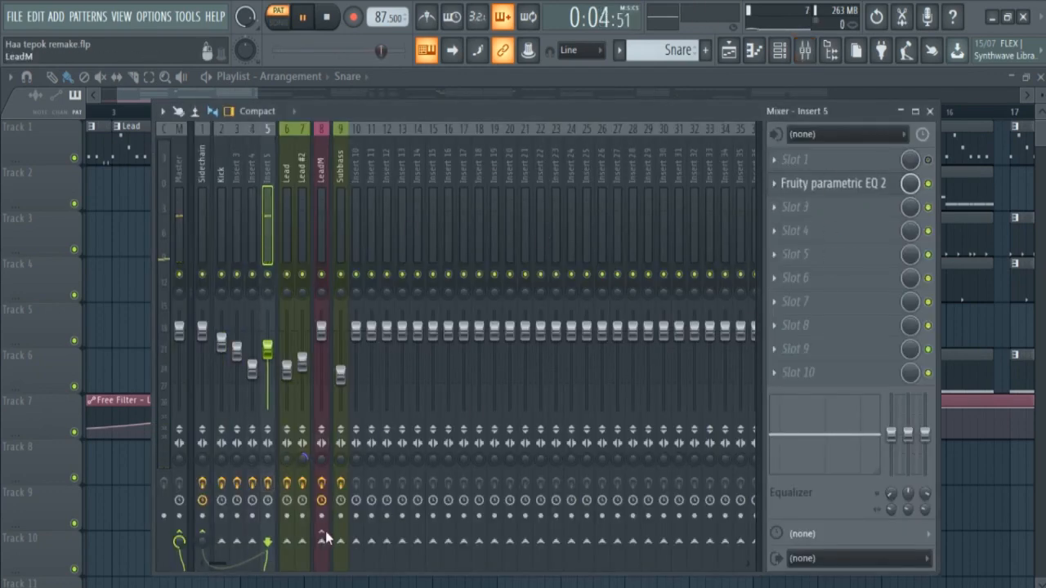
{"action": "left_click", "coordinate": [853, 187]}
{"action": "left_click_drag", "start_coordinate": [301, 340], "coordinate": [298, 340]}
{"action": "left_click_drag", "start_coordinate": [148, 418], "coordinate": [149, 417]}
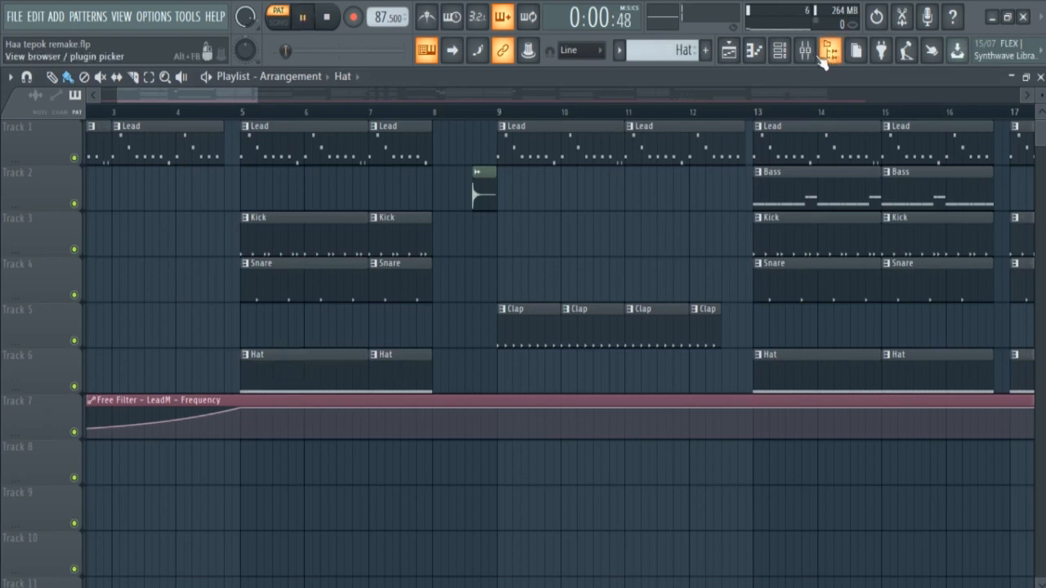
Play the Hat pattern and inspect bands 1, 6 and 7 of the Fruity parametric EQ 2 on mixer track Insert 4.
{"action": "left_click", "coordinate": [804, 50]}
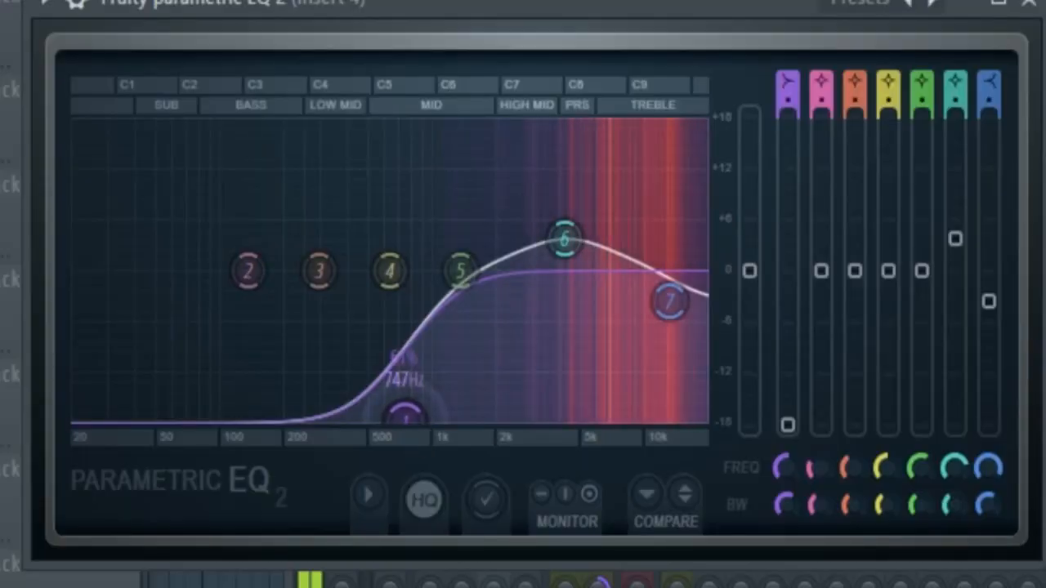
{"action": "left_click_drag", "start_coordinate": [407, 420], "coordinate": [404, 420]}
{"action": "left_click_drag", "start_coordinate": [564, 238], "coordinate": [568, 241]}
{"action": "left_click_drag", "start_coordinate": [670, 302], "coordinate": [666, 292]}
{"action": "left_click_drag", "start_coordinate": [566, 240], "coordinate": [536, 255]}
{"action": "left_click_drag", "start_coordinate": [642, 312], "coordinate": [640, 317]}
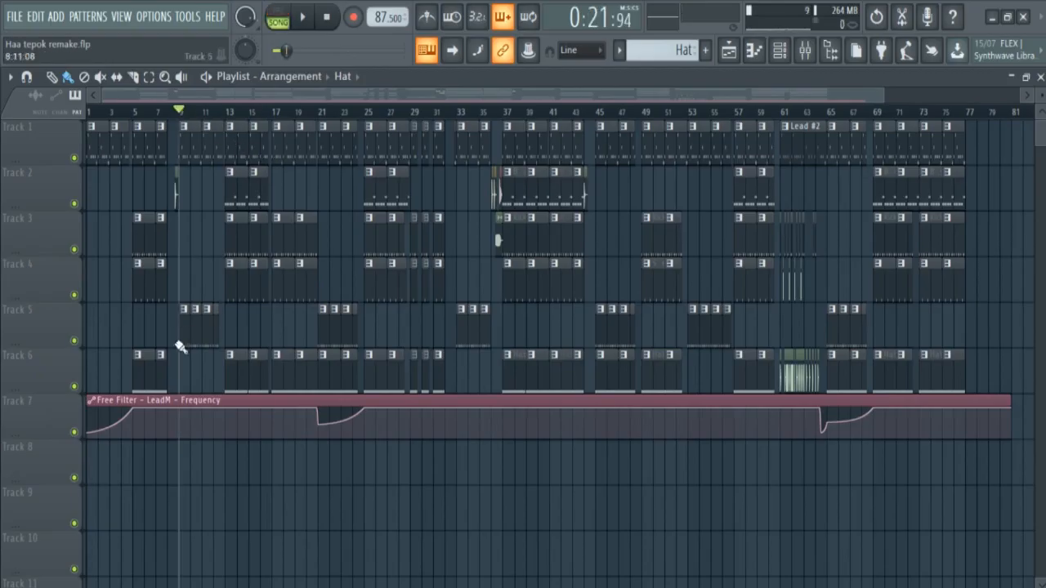
Play the Clap pattern's 808 Clap notes in the piano roll and inspect the Fruity parametric EQ 2 on mixer track Insert 3.
{"action": "scroll", "coordinate": [174, 345], "scroll_direction": "up", "scroll_amount": 3}
{"action": "double_click", "coordinate": [163, 353]}
{"action": "key", "text": "space"}
{"action": "key", "text": "space"}
{"action": "key", "text": "space"}
{"action": "left_click", "coordinate": [805, 50]}
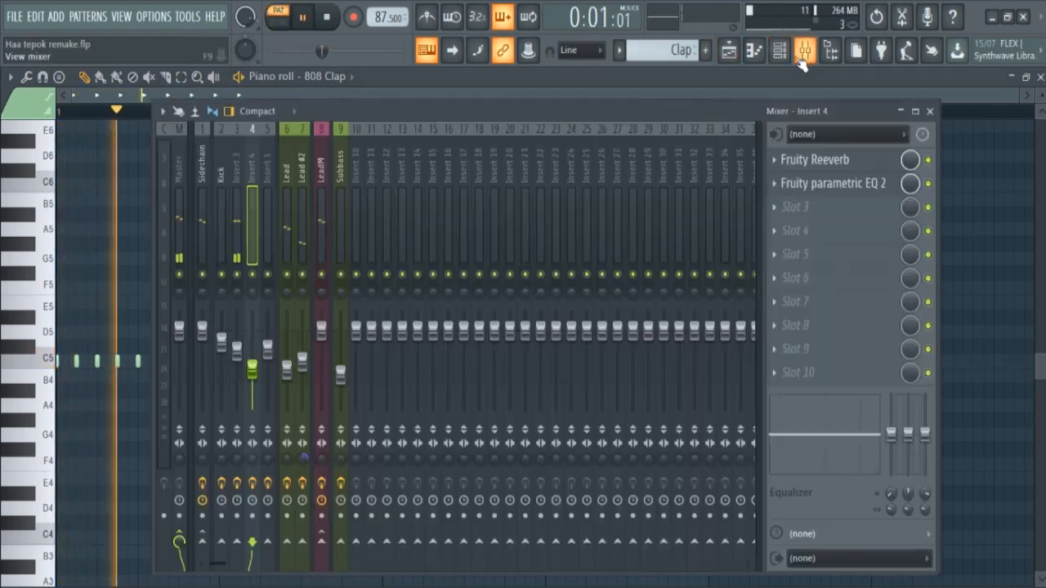
{"action": "left_click", "coordinate": [830, 187]}
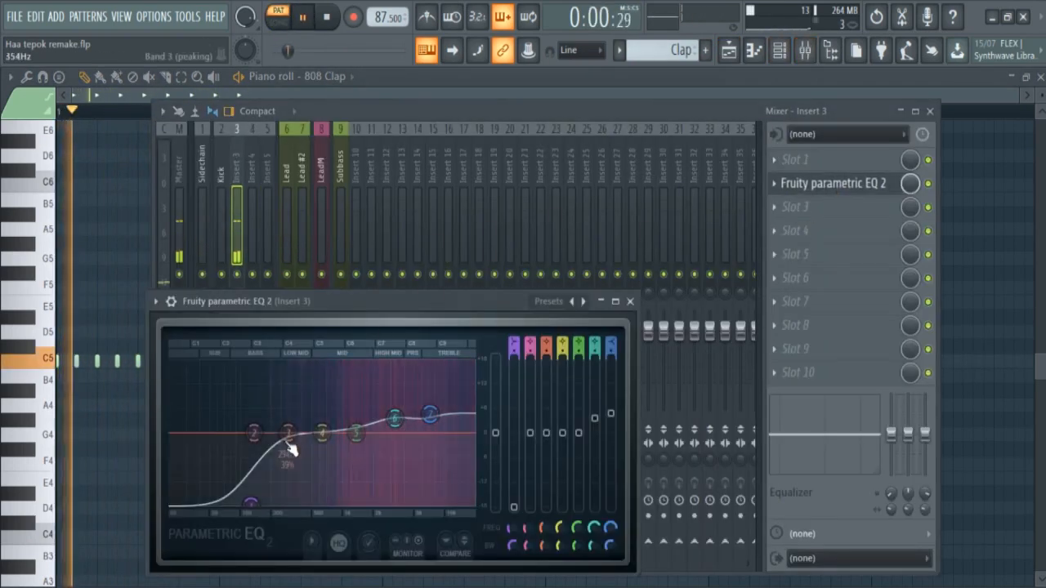